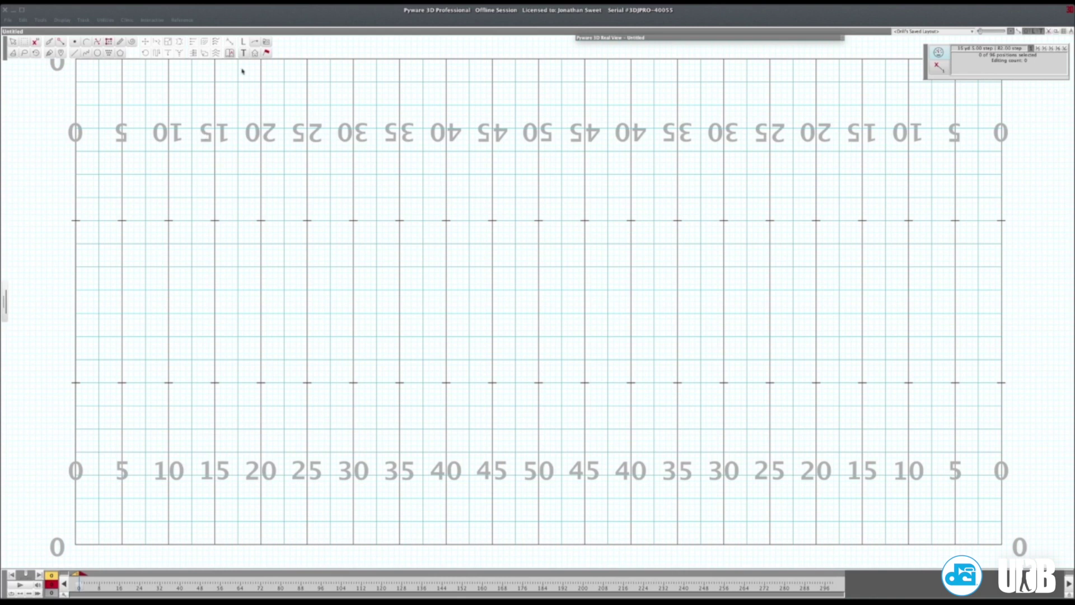
# Step: Open the Props tool settings (Flat Square prop shape) to place a prop on the field
pyautogui.click(254, 54)
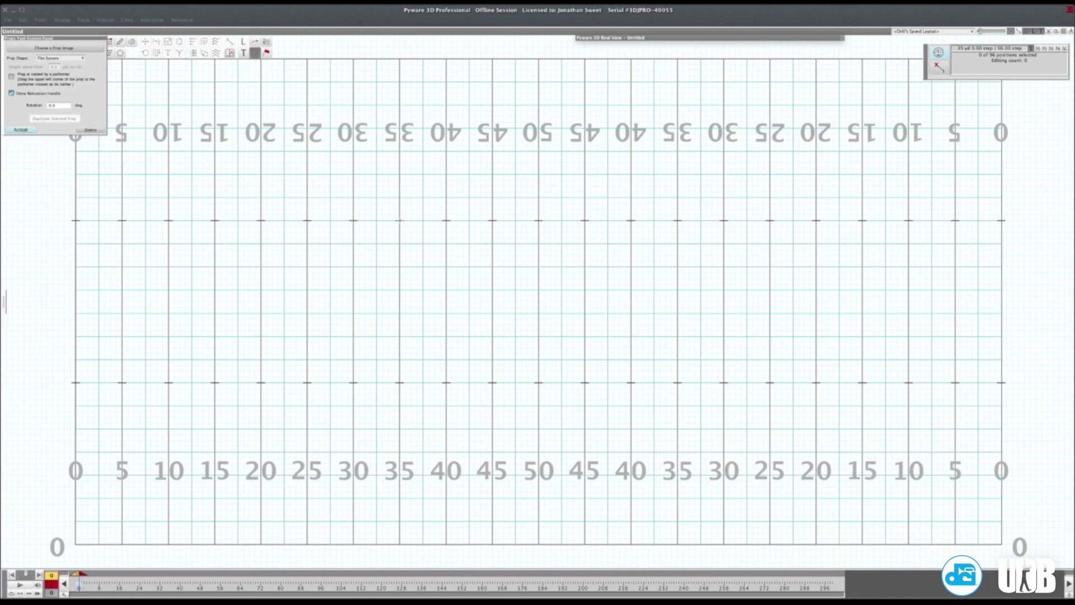
# Step: Mark out a prop rectangle between the 35-yard lines and load Star.png from Downloads into it
pyautogui.moveTo(399, 220); pyautogui.dragTo(678, 498)
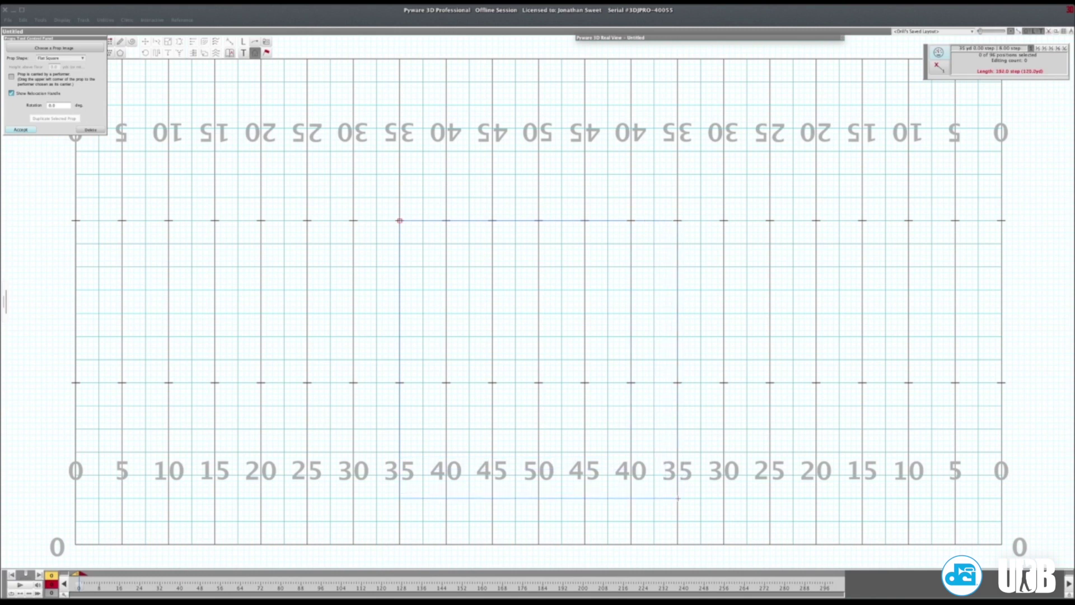
pyautogui.moveTo(678, 498); pyautogui.dragTo(678, 497)
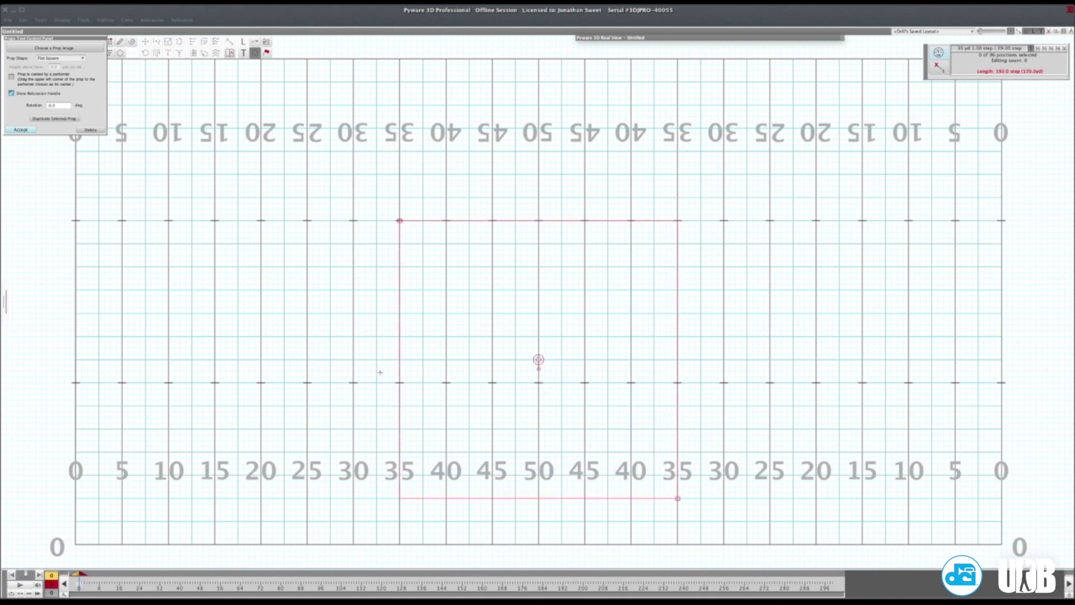
pyautogui.click(54, 48)
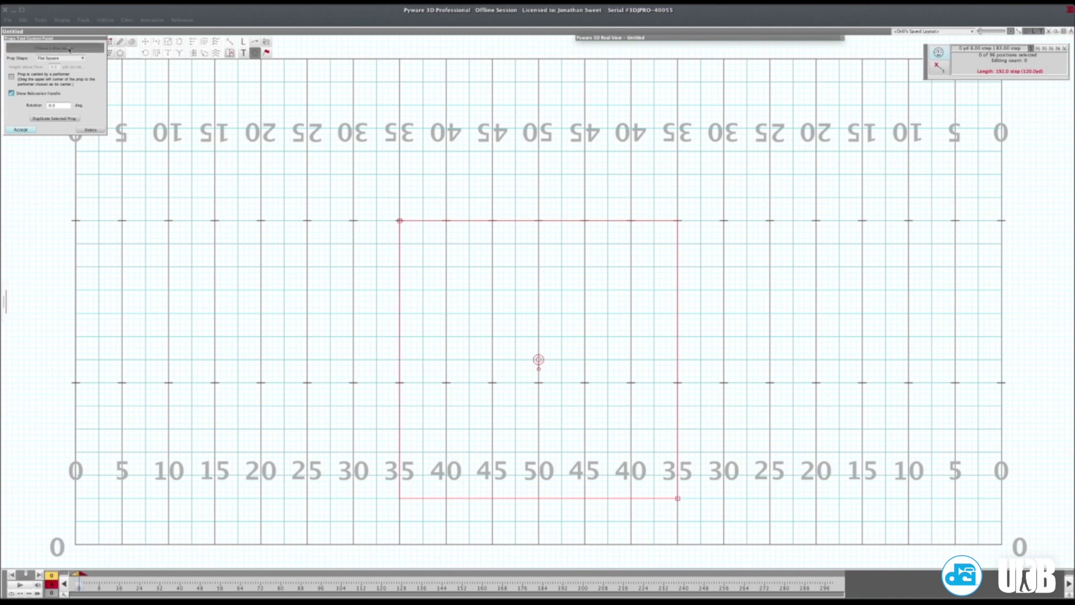
pyautogui.click(400, 172)
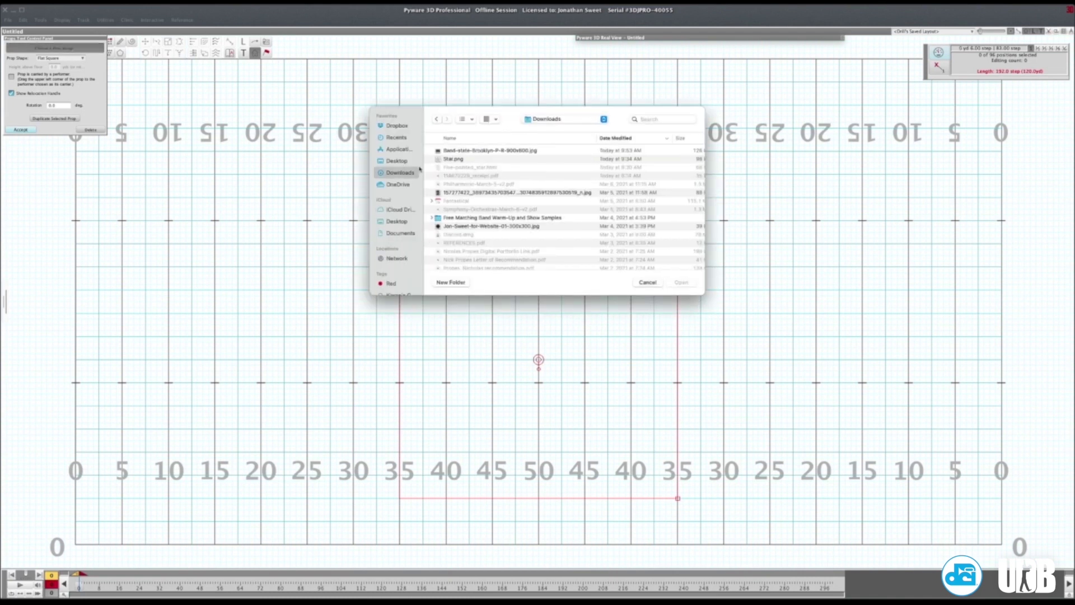
pyautogui.click(451, 160)
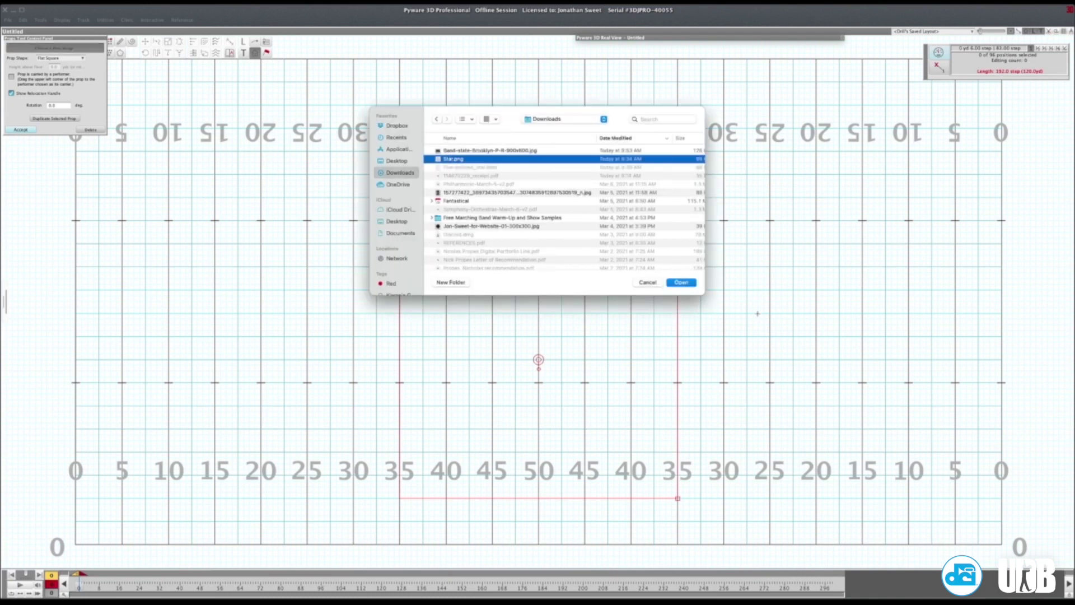
pyautogui.click(682, 282)
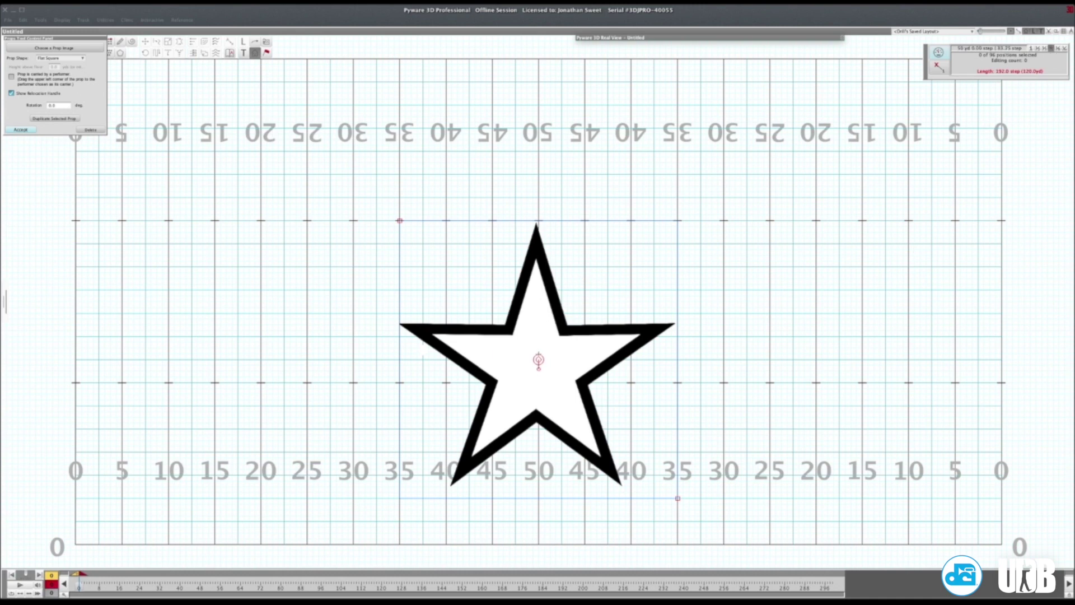
# Step: Centre the star prop on the 50, accept it, and reopen its settings
pyautogui.moveTo(538, 360); pyautogui.dragTo(542, 356)
pyautogui.press('Return')
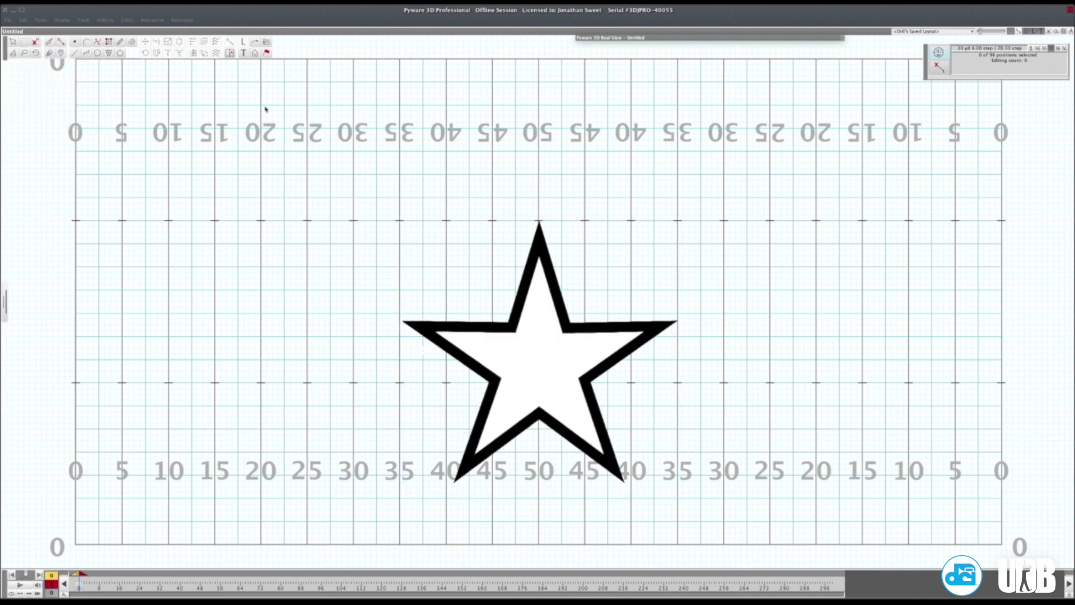
pyautogui.click(252, 54)
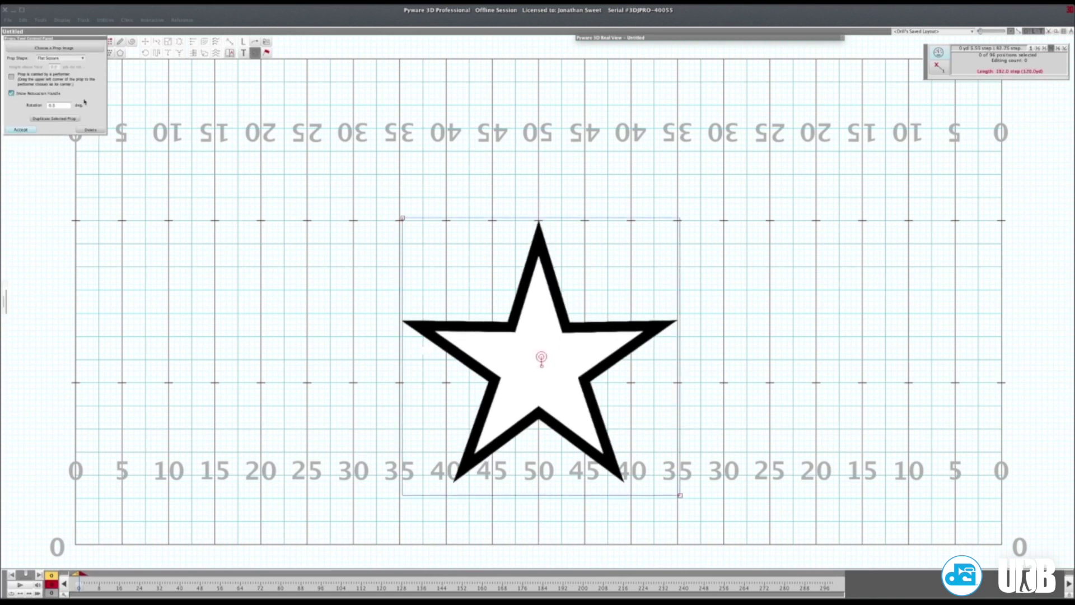
# Step: Delete the star prop and mark out a floor cover area between the 35-yard lines
pyautogui.click(94, 131)
pyautogui.click(23, 130)
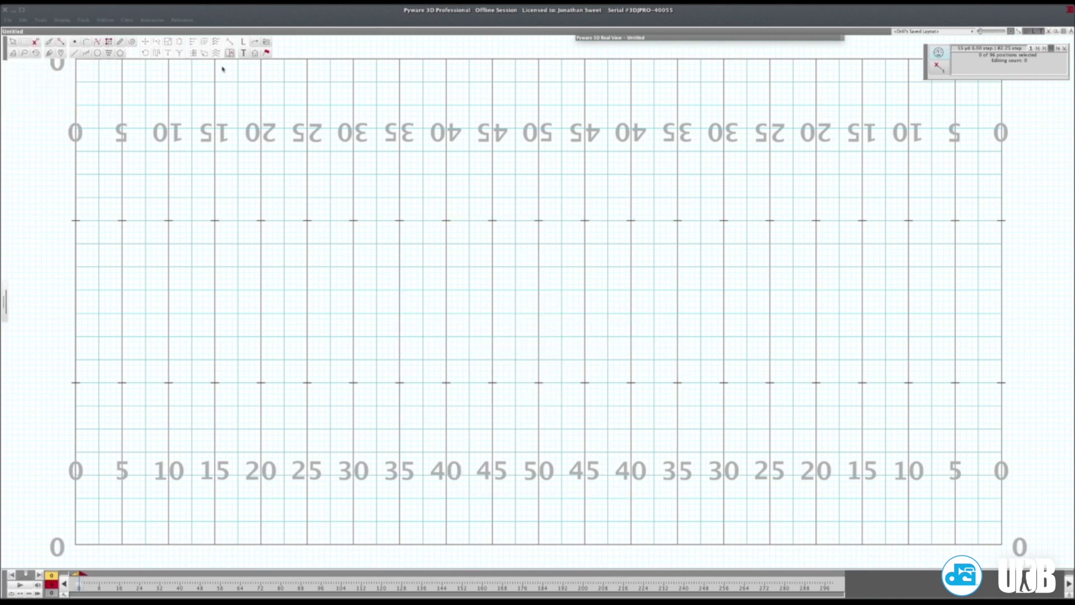
pyautogui.click(265, 41)
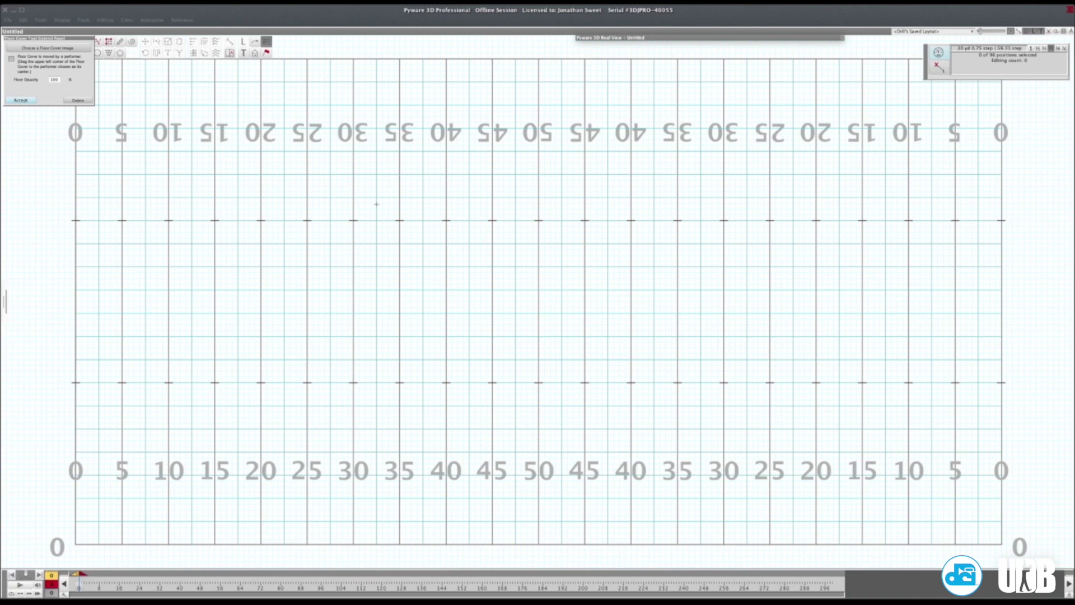
pyautogui.moveTo(400, 220); pyautogui.dragTo(677, 498)
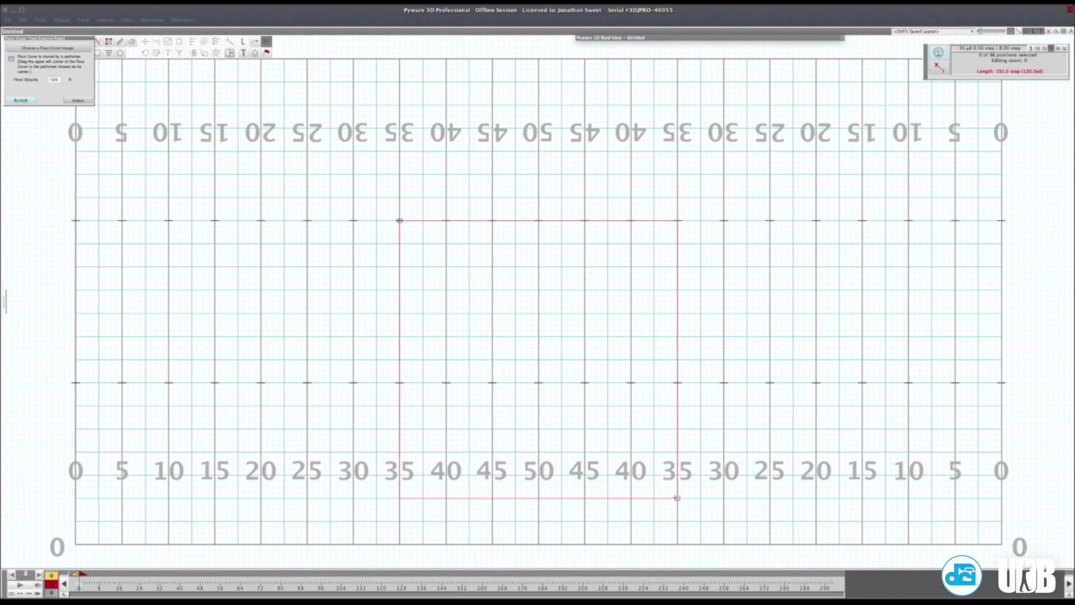
# Step: Apply Star.png from Downloads as the floor cover, widen it slightly, and accept
pyautogui.click(48, 48)
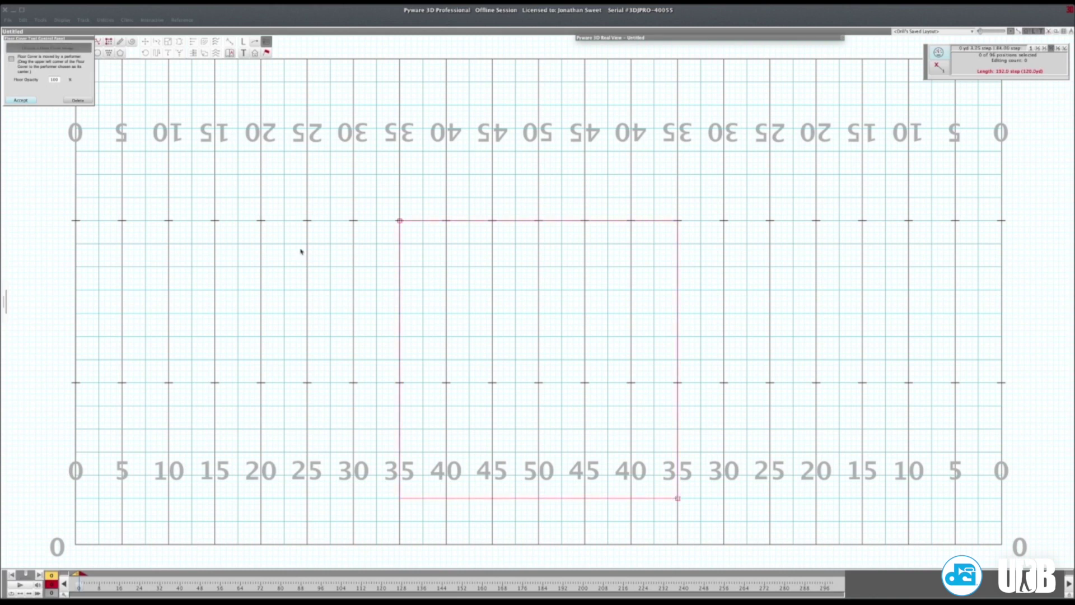
pyautogui.click(399, 174)
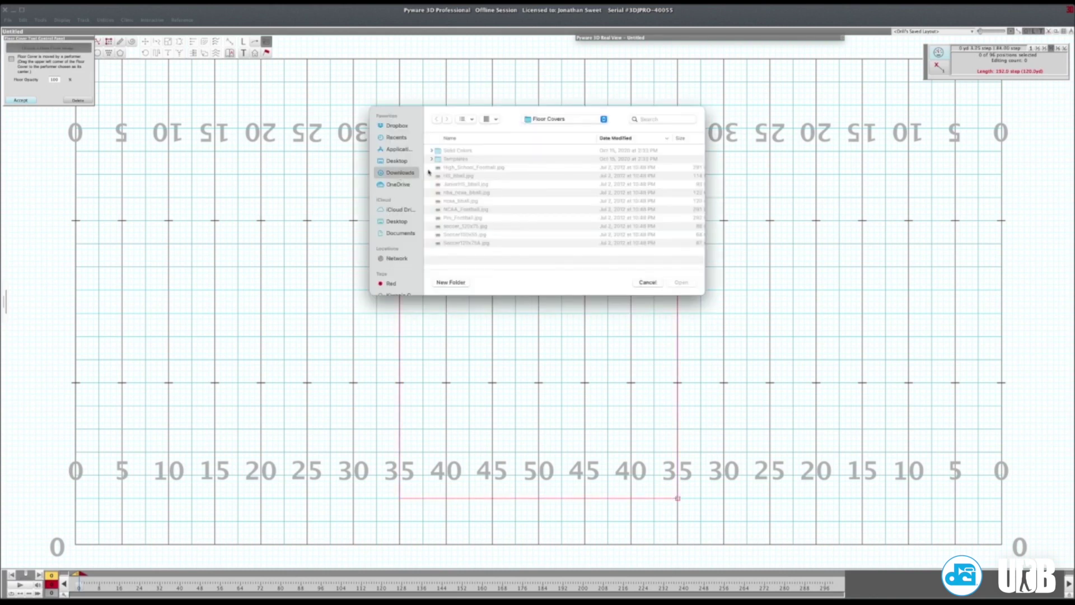
pyautogui.doubleClick(450, 162)
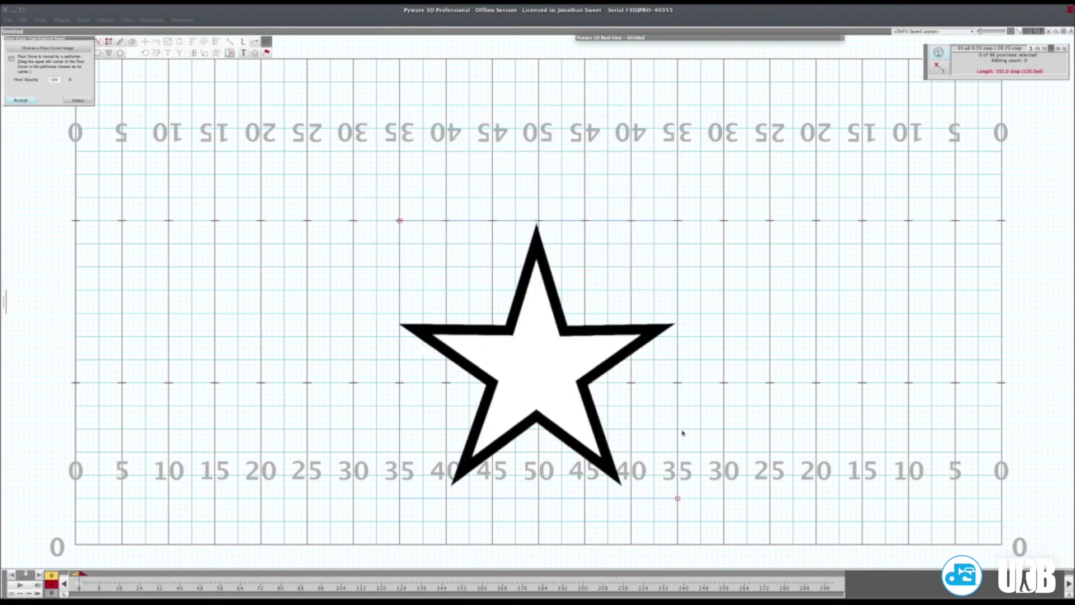
pyautogui.moveTo(679, 499); pyautogui.dragTo(683, 499)
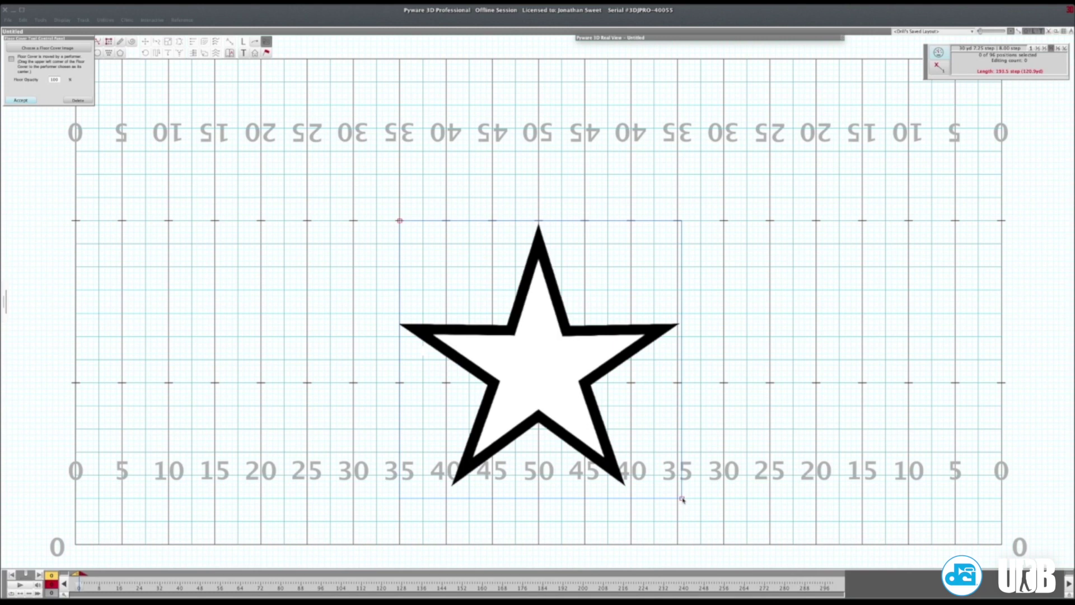
pyautogui.click(27, 101)
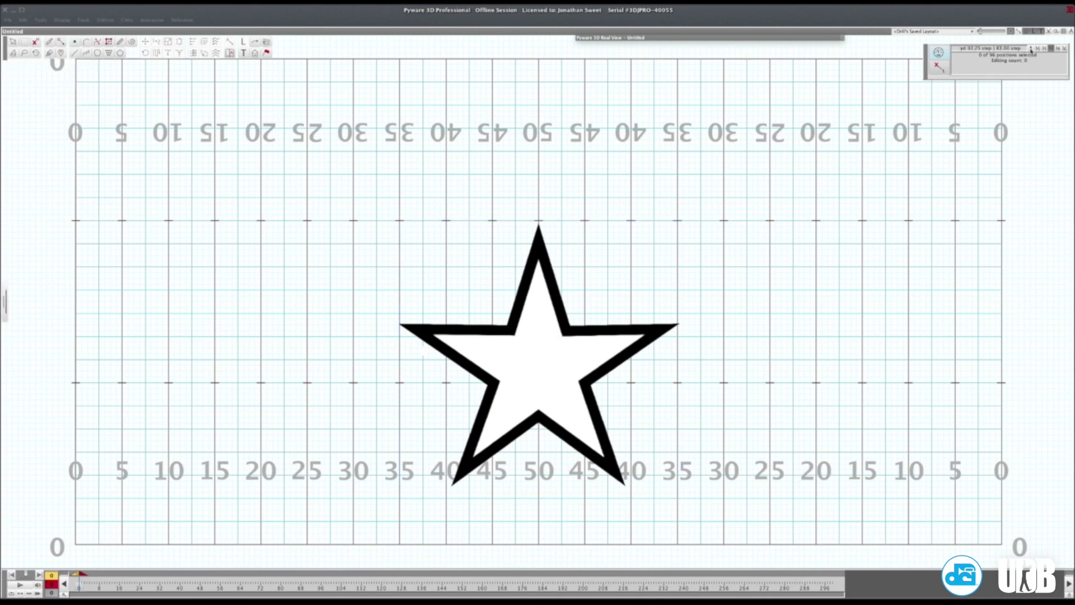
# Step: Set the star floor cover's Floor Opacity to 50
pyautogui.click(267, 42)
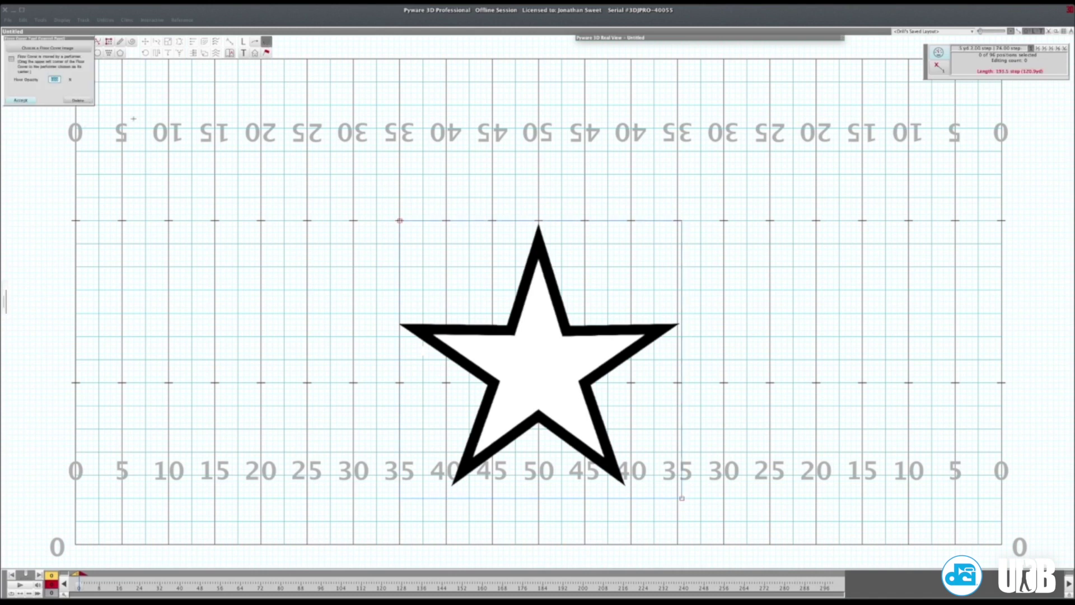
pyautogui.write('50')
pyautogui.press('Return')
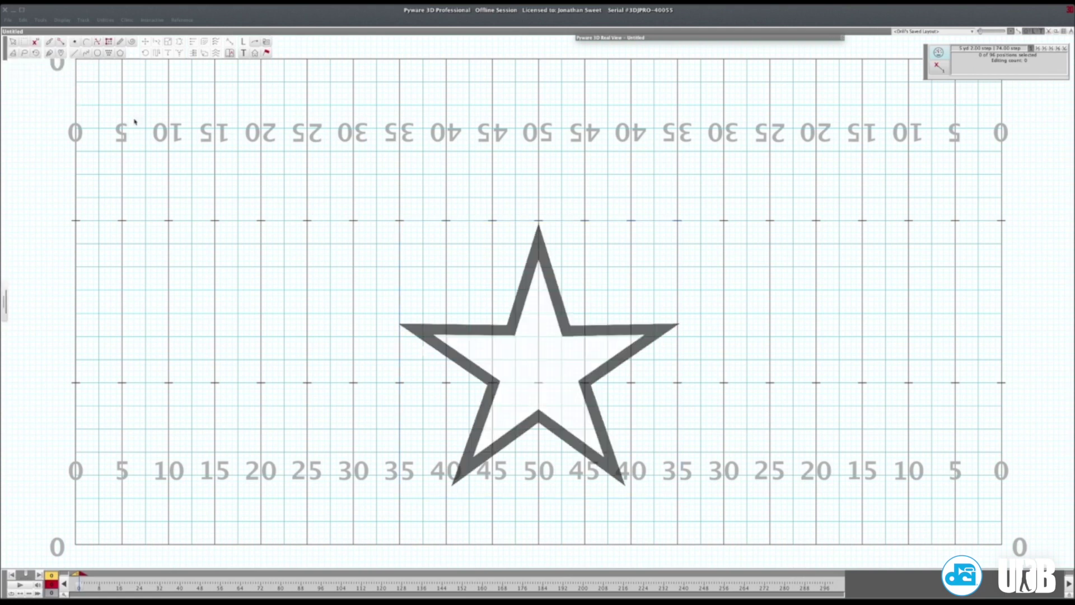
# Step: Draw position lines from the star's top tip to its inner left corner and out to the left tip
pyautogui.click(75, 54)
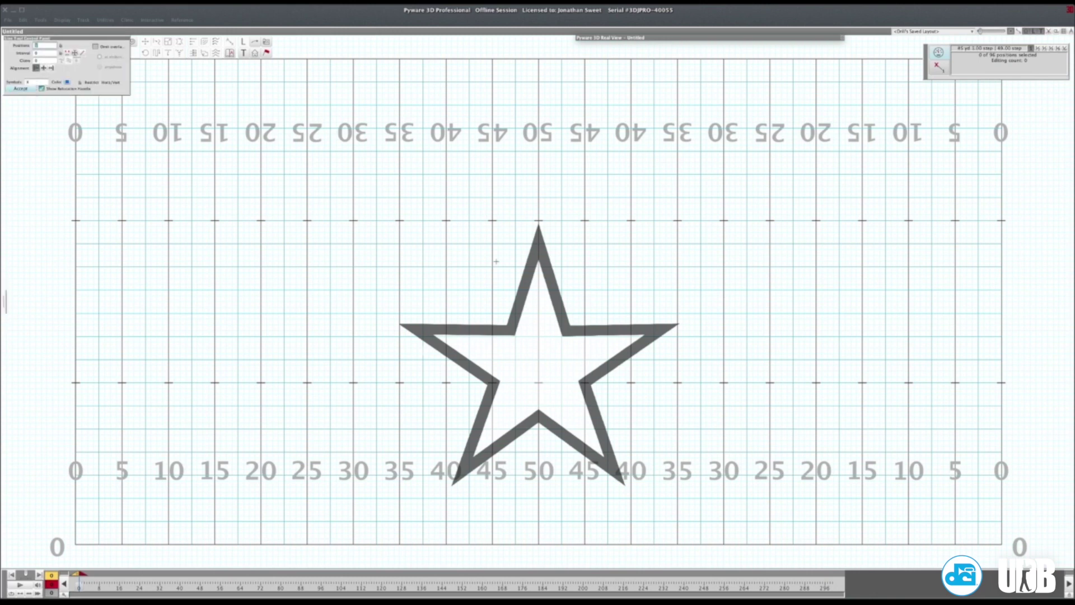
pyautogui.click(538, 227)
pyautogui.click(510, 325)
pyautogui.click(20, 89)
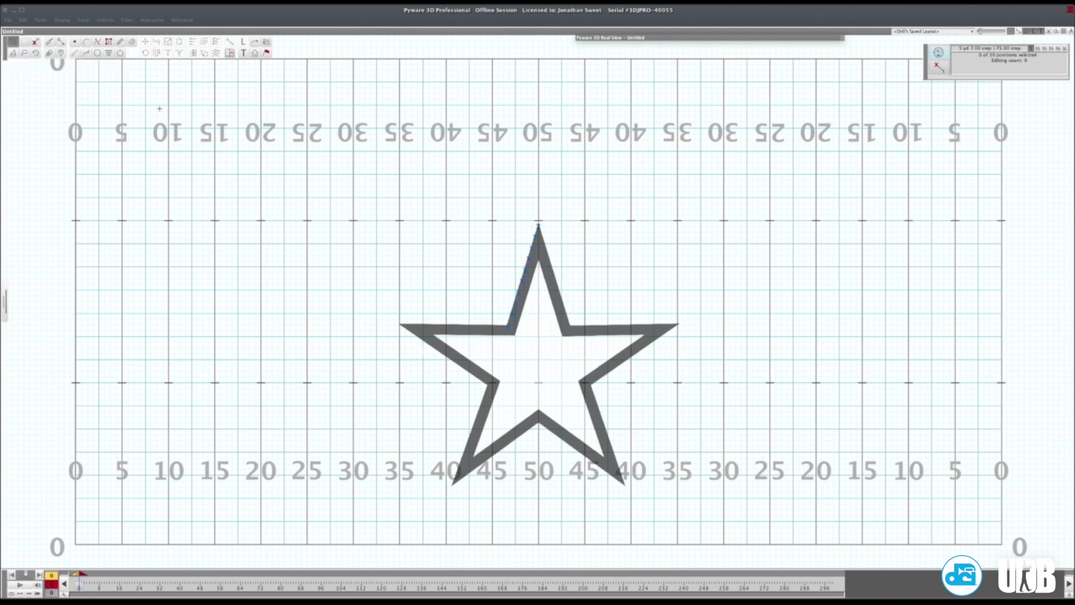
pyautogui.click(74, 54)
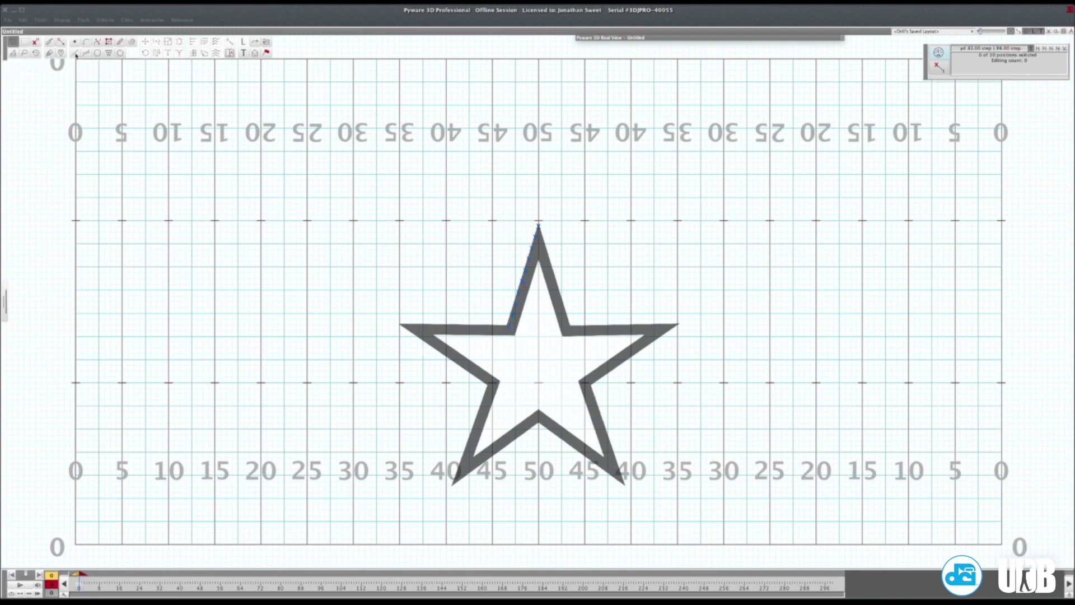
pyautogui.click(496, 328)
pyautogui.click(409, 329)
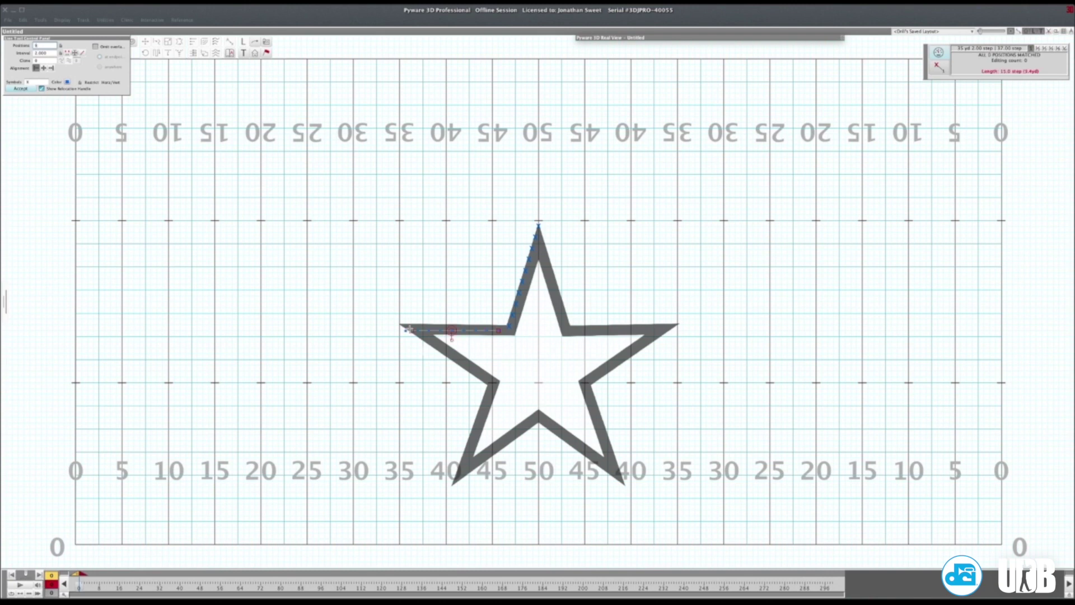
pyautogui.press('Return')
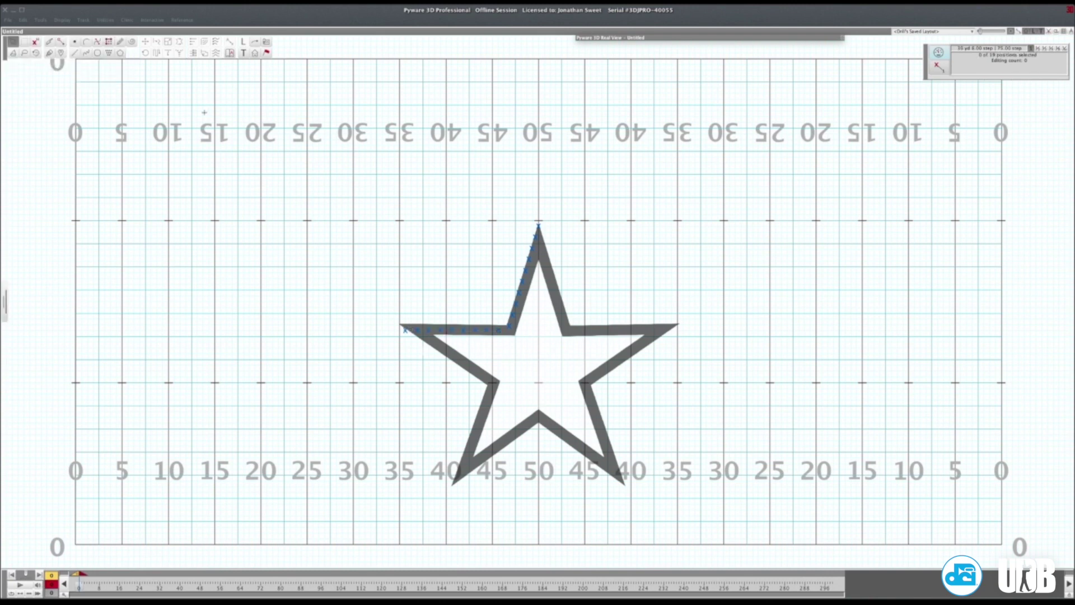
# Step: Add position lines along the star's lower-left edges down to the bottom inner corner
pyautogui.click(74, 53)
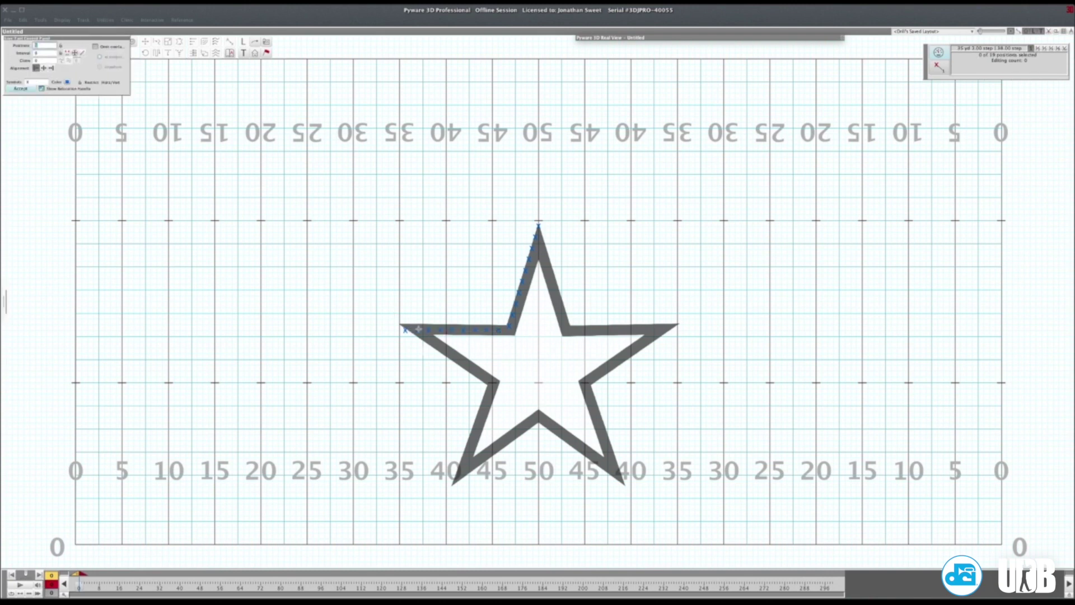
pyautogui.click(488, 382)
pyautogui.press('Return')
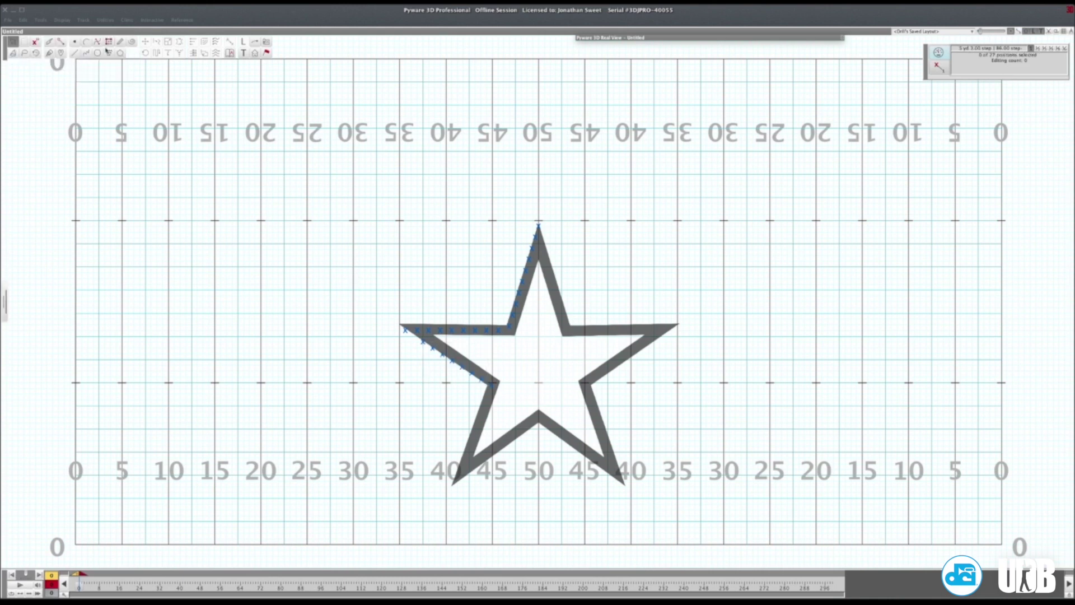
pyautogui.click(77, 54)
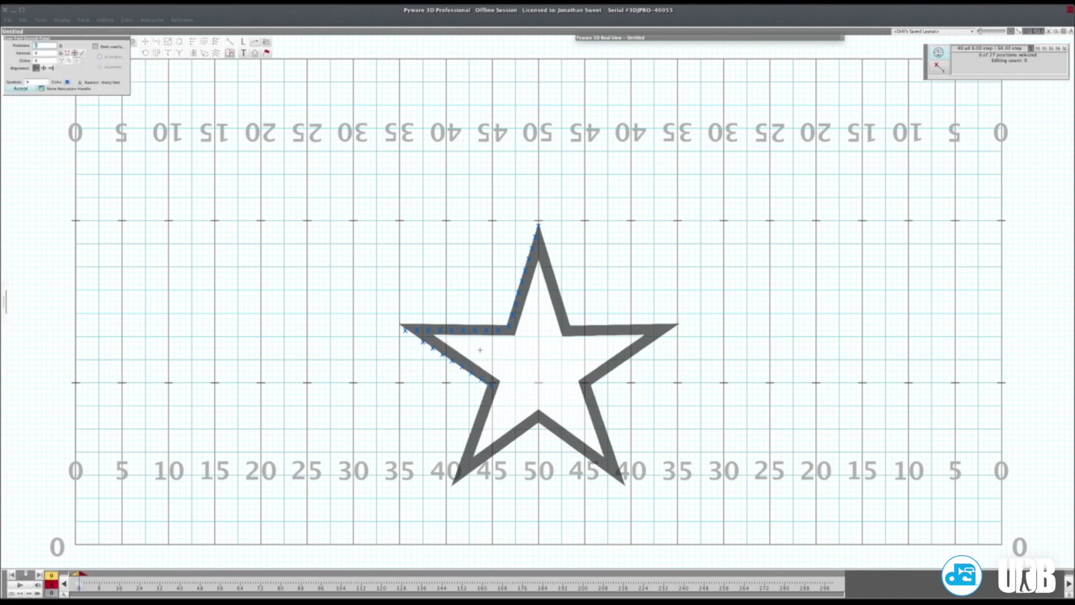
pyautogui.click(488, 395)
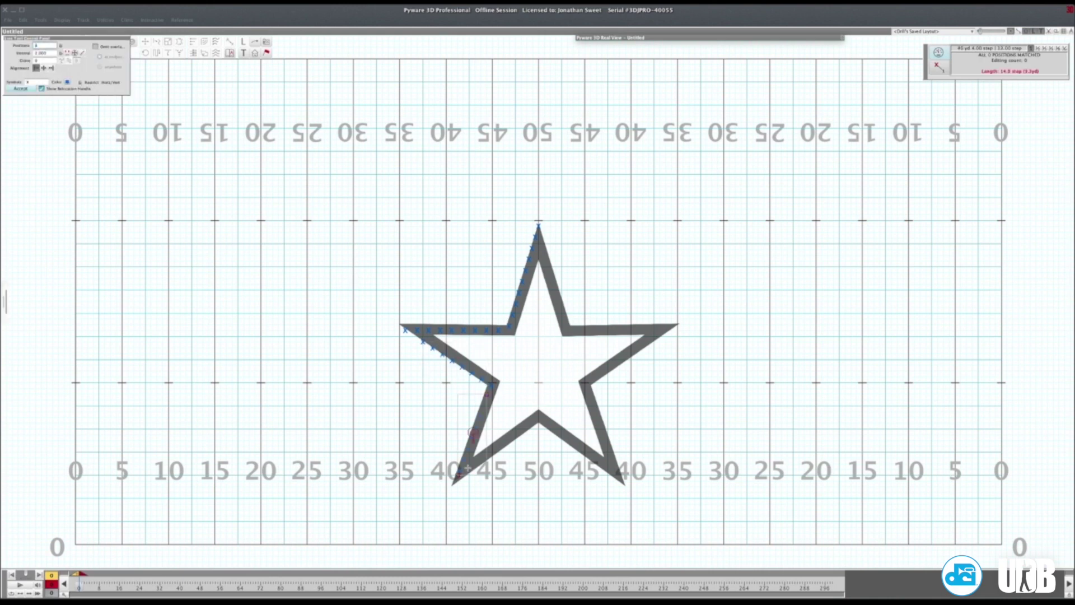
pyautogui.press('Return')
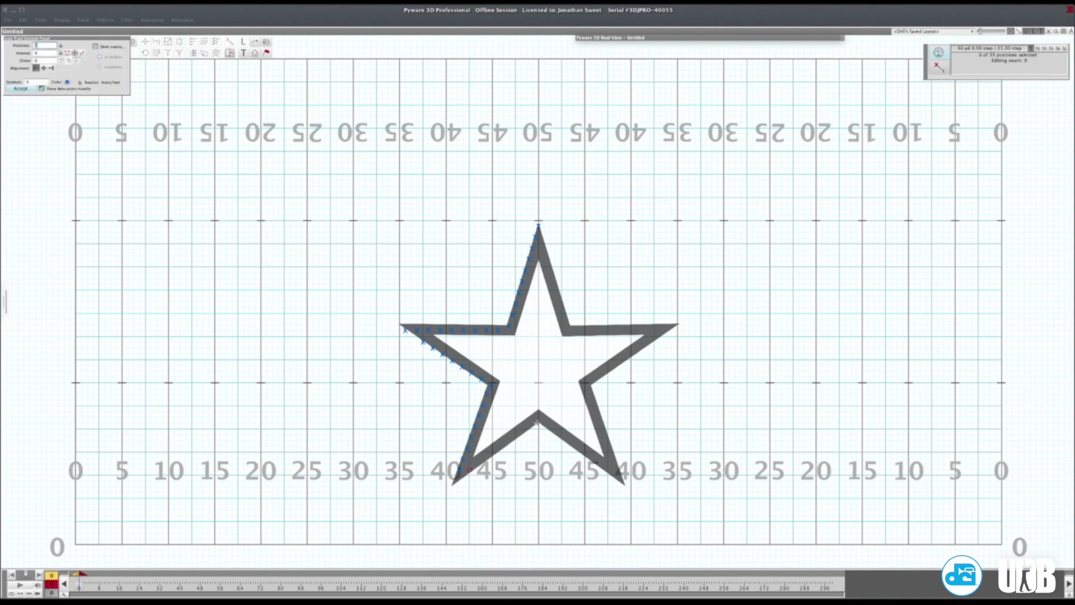
pyautogui.click(538, 418)
pyautogui.press('Return')
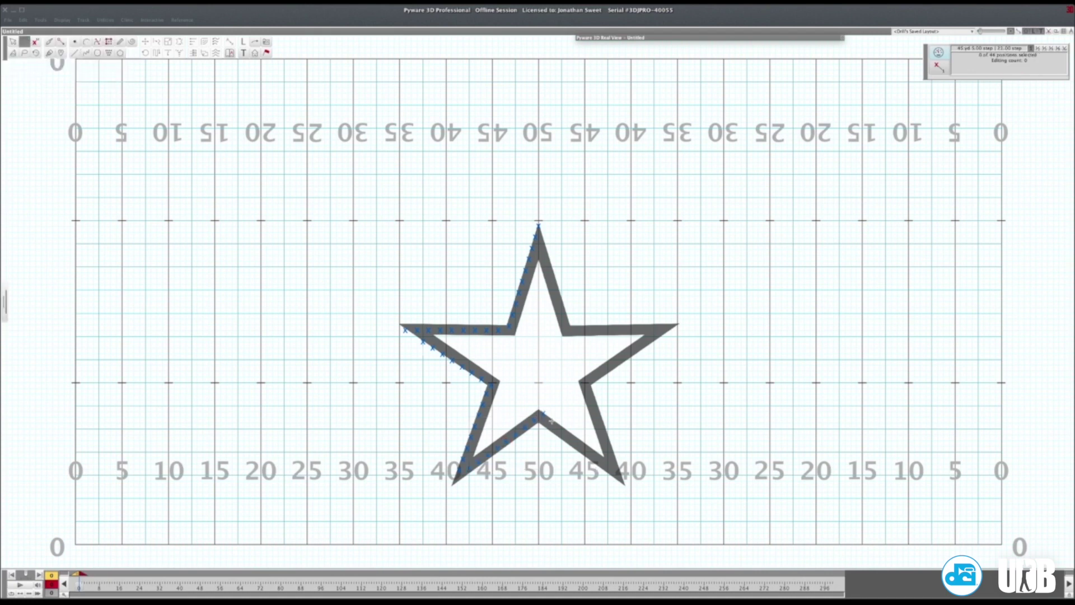
pyautogui.click(554, 420)
# Step: Select all 43 left-half positions with the Advance Tool, then close it and clear the selection
pyautogui.press('Return')
pyautogui.click(60, 43)
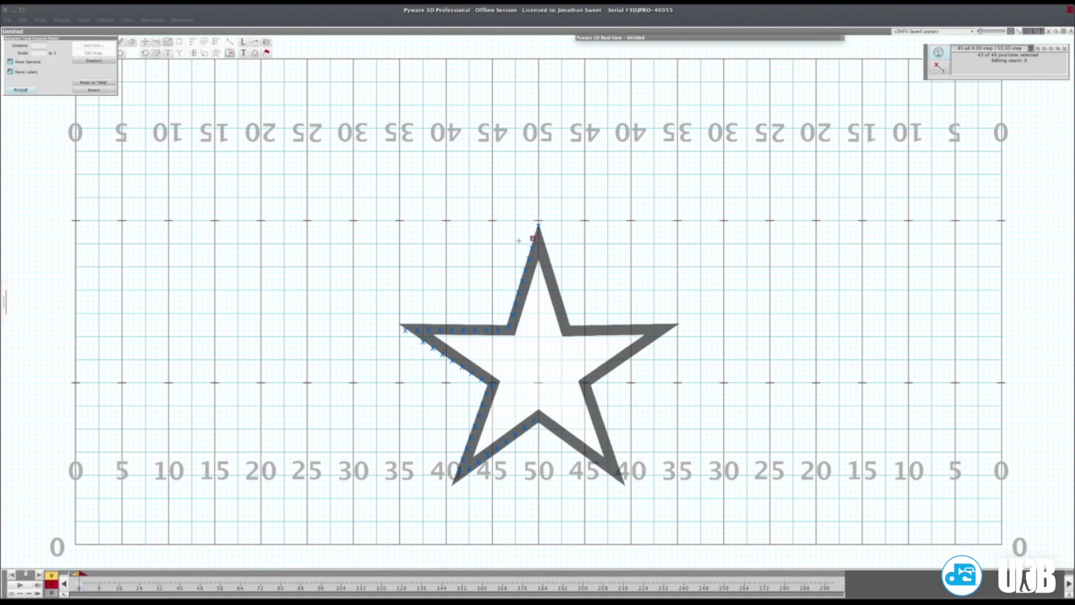
pyautogui.press('Escape')
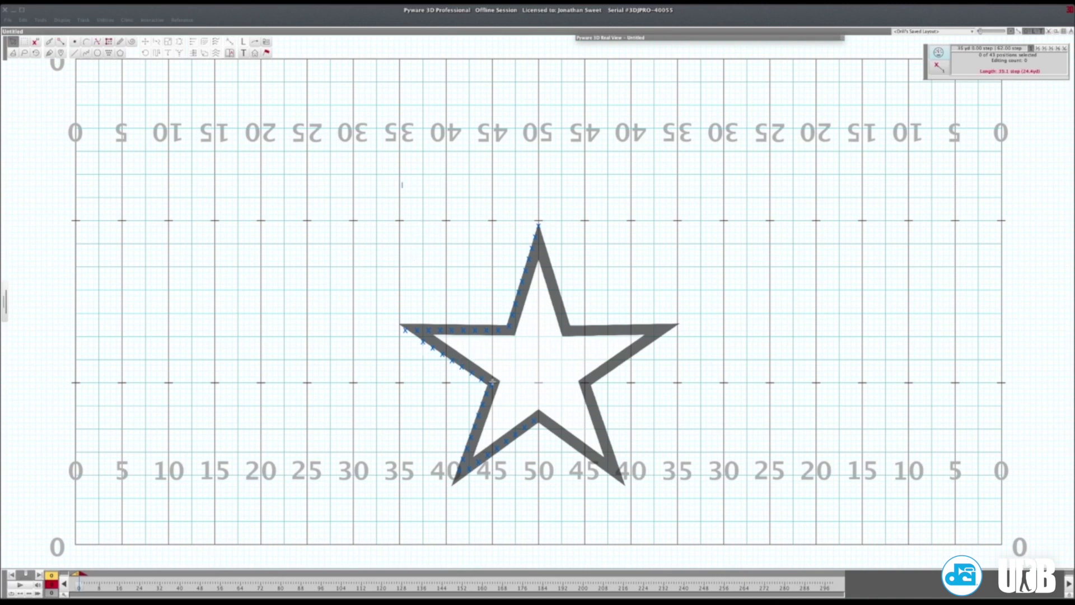
# Step: Paste the left-half positions inverted across mid stage onto the star's right edges, making 86
pyautogui.moveTo(402, 181); pyautogui.dragTo(581, 479)
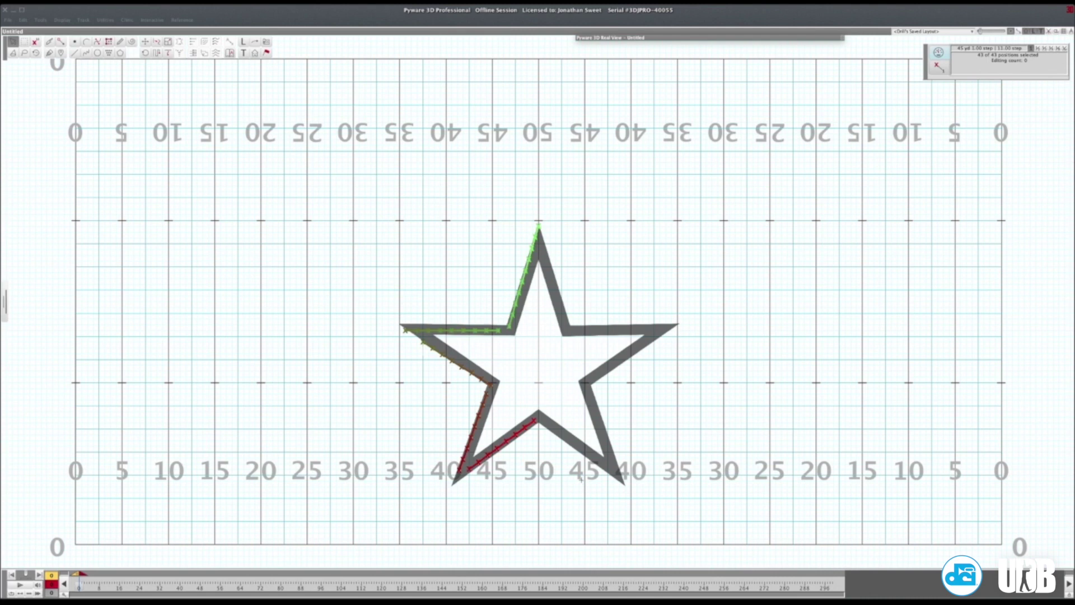
pyautogui.hotkey('ctrl', 'v')
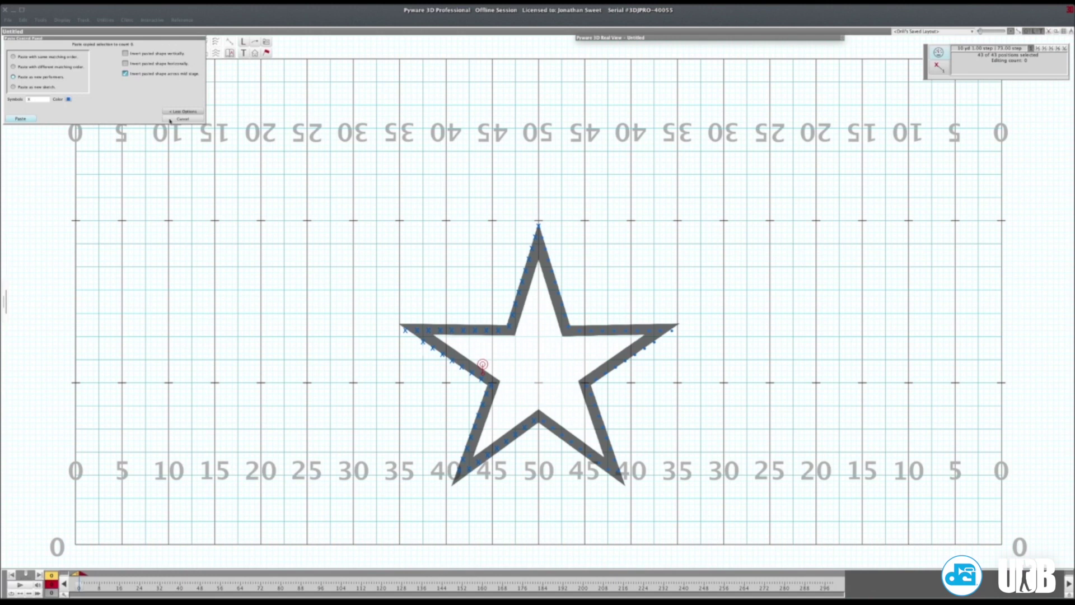
pyautogui.press('Return')
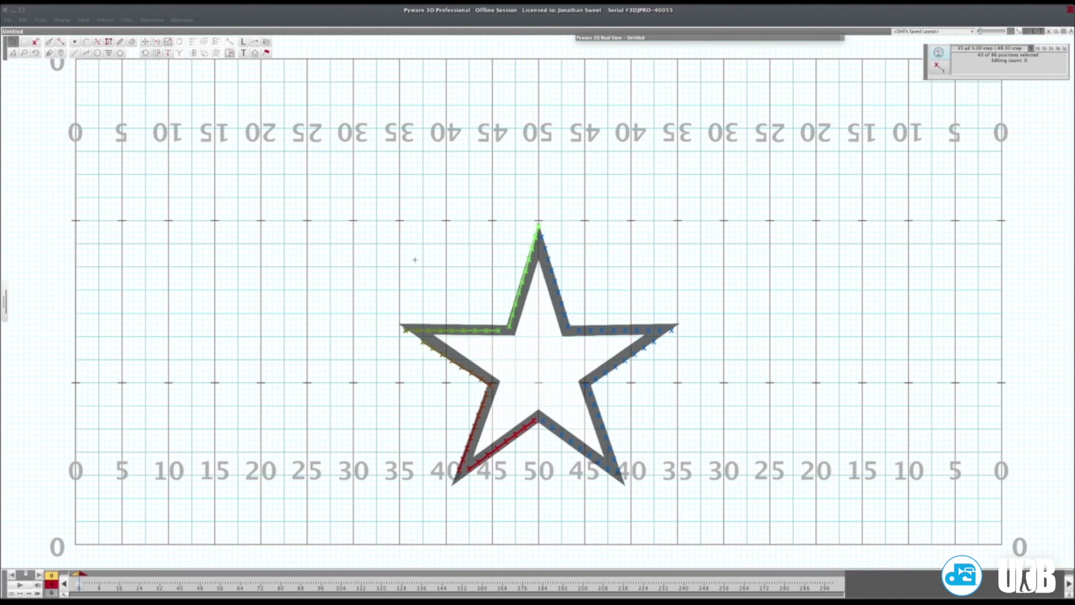
pyautogui.click(436, 250)
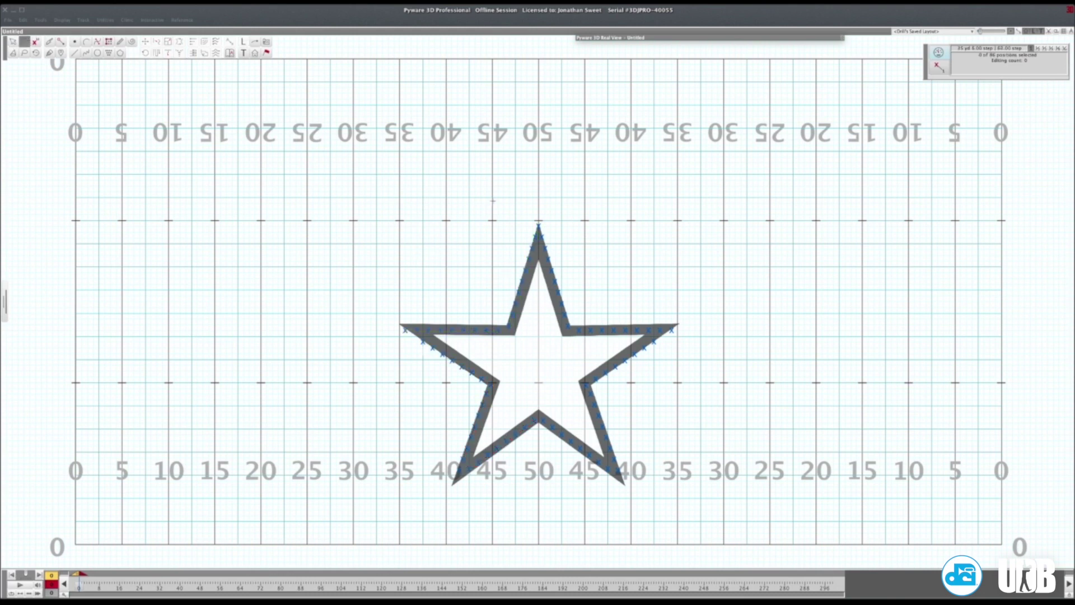
# Step: Replace the two overlapping top-tip dots with a single painted position, leaving 85 performers
pyautogui.moveTo(536, 221); pyautogui.dragTo(546, 228)
pyautogui.click(109, 54)
pyautogui.click(539, 226)
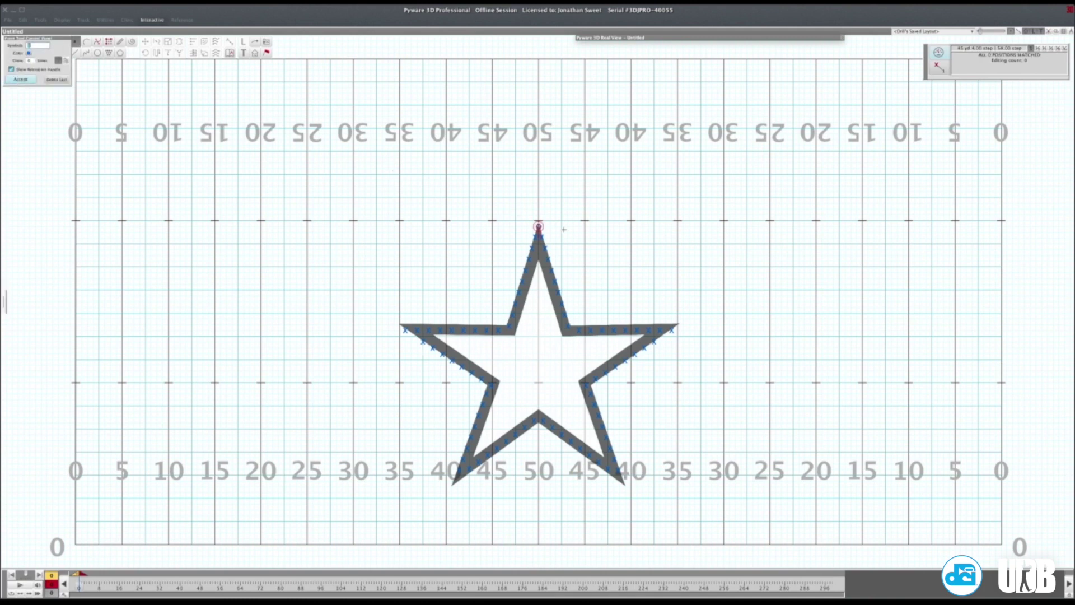
pyautogui.press('Return')
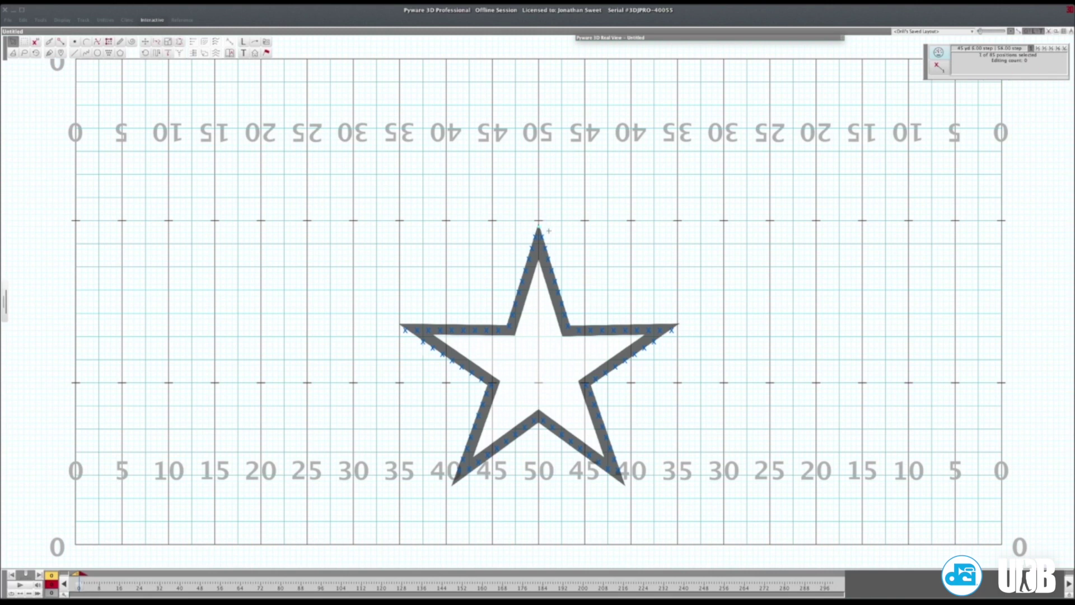
pyautogui.click(551, 234)
pyautogui.press('Return')
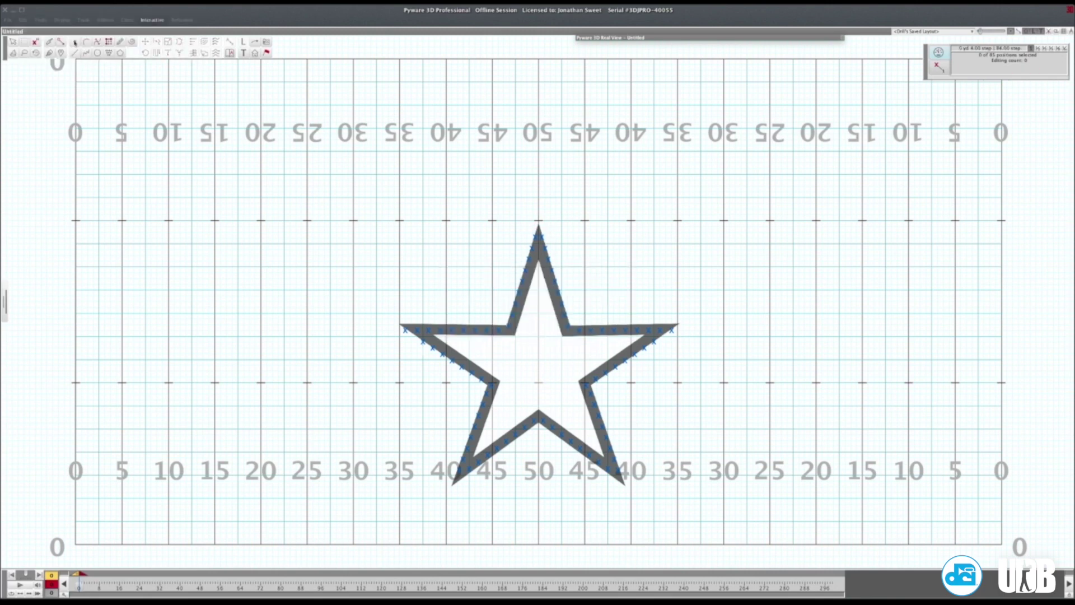
pyautogui.press('p')
pyautogui.press('Return')
pyautogui.click(561, 436)
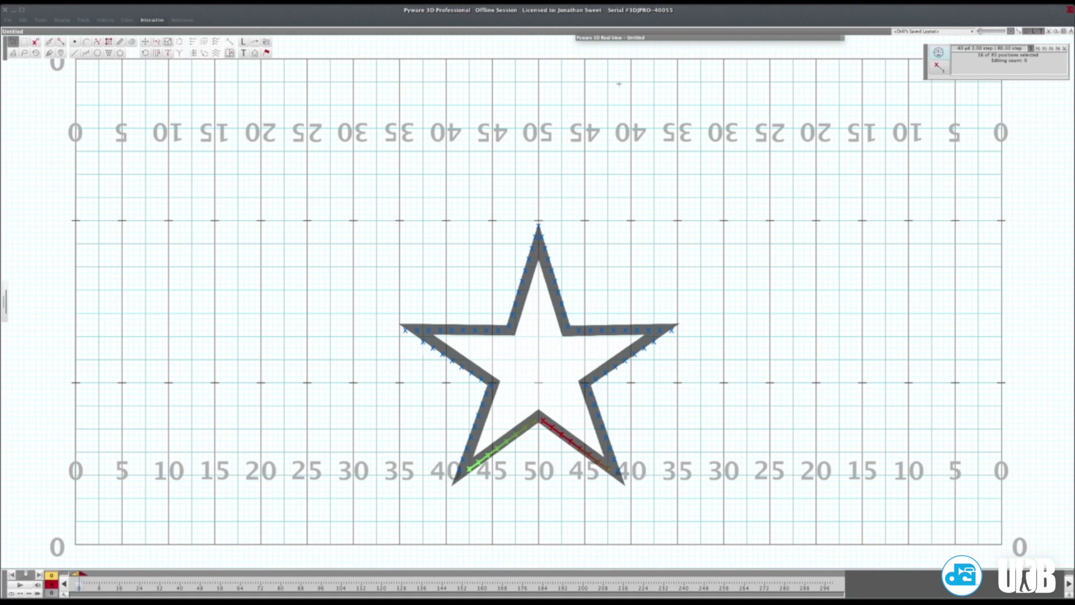
# Step: Delete the star floor cover image and expand the 3D Real View
pyautogui.click(267, 42)
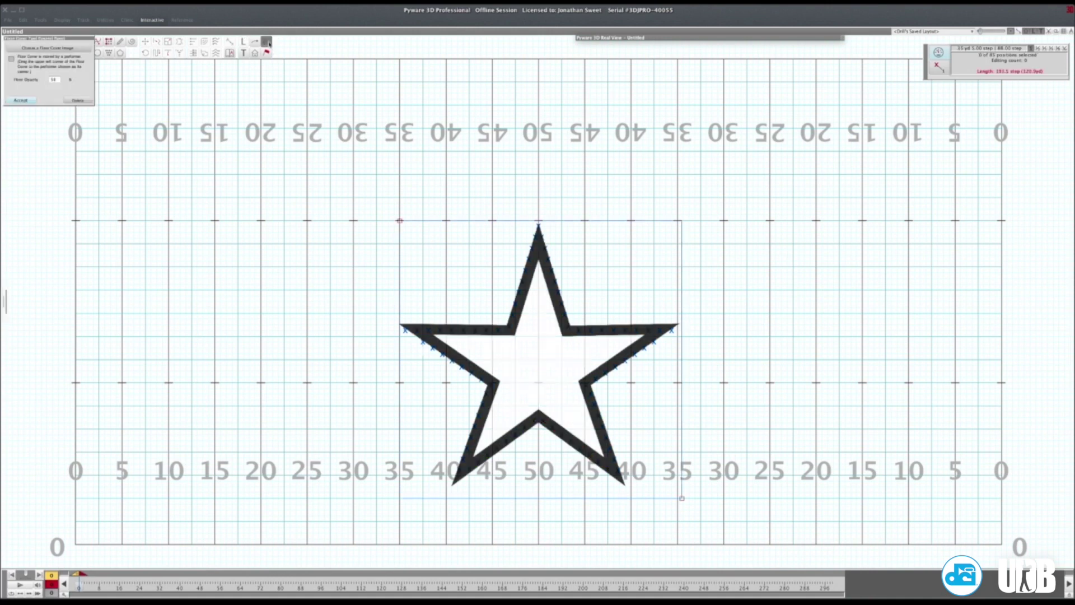
pyautogui.click(77, 100)
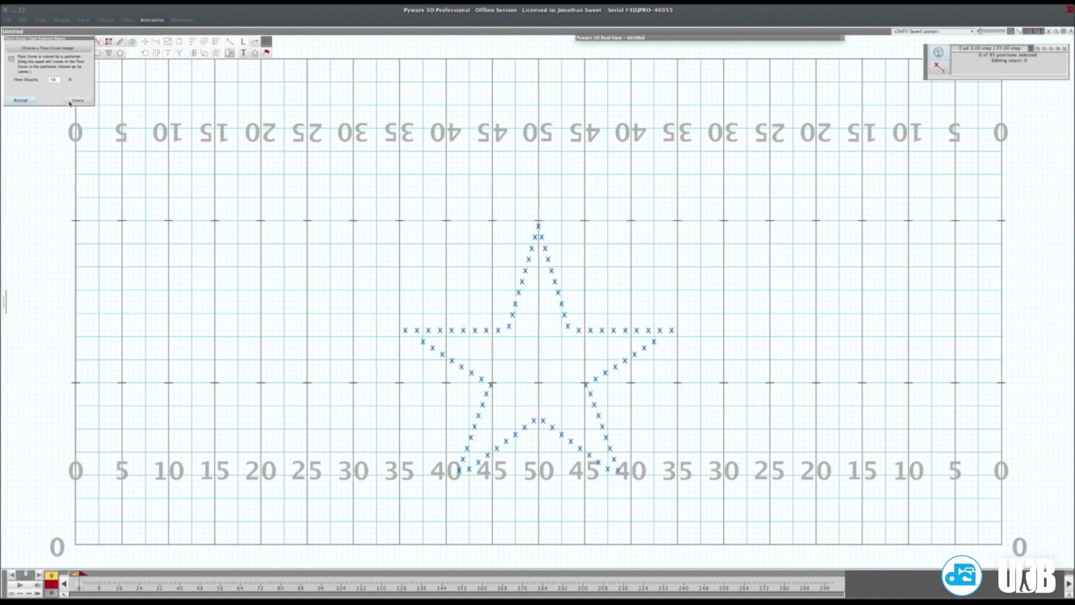
pyautogui.click(21, 101)
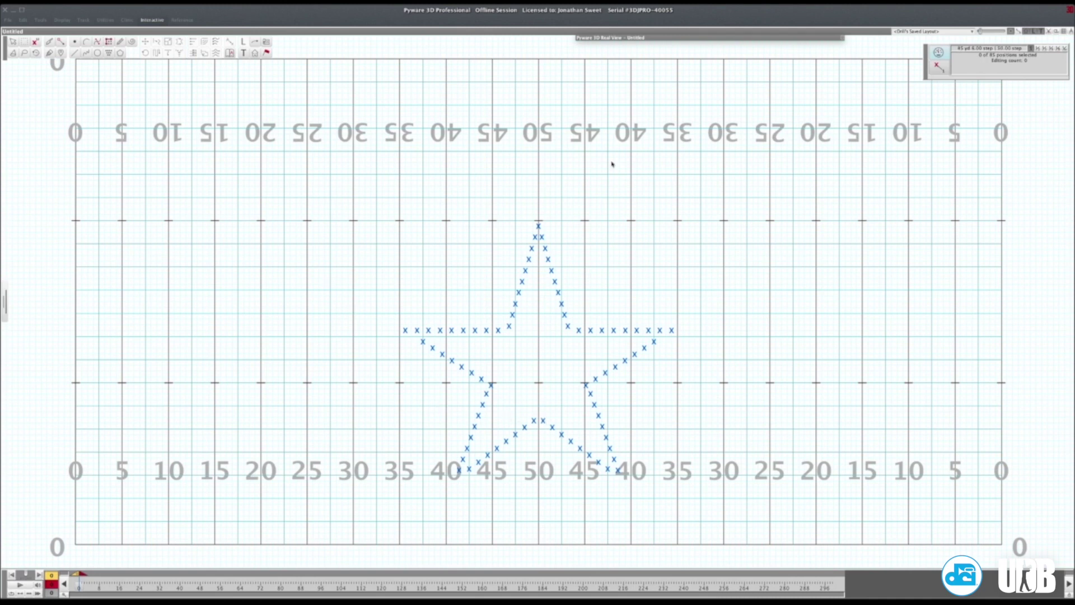
pyautogui.doubleClick(657, 38)
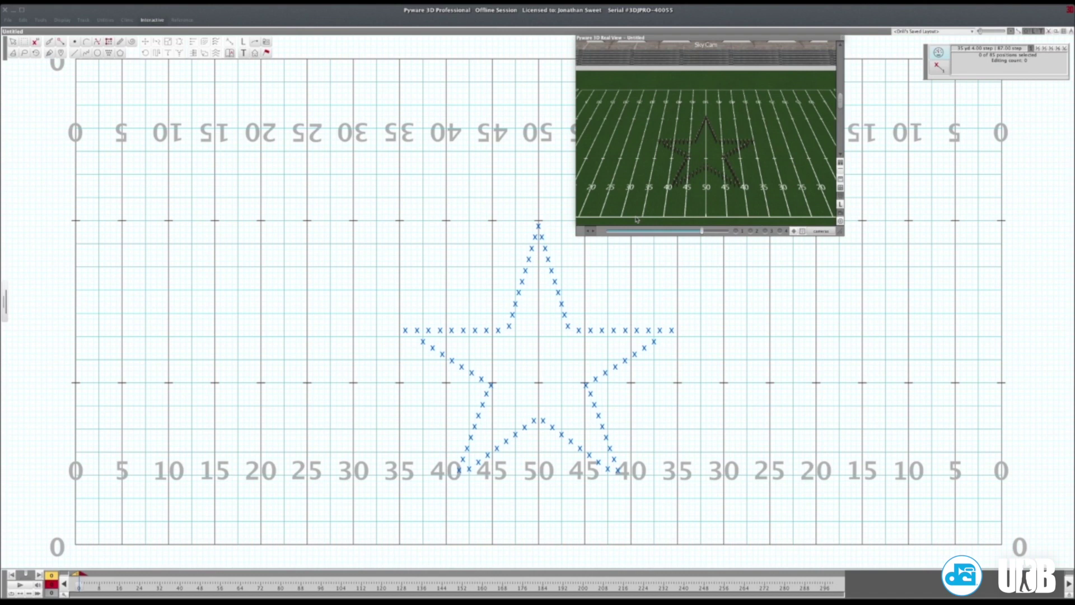
# Step: Tilt the 3D camera down to field level and select all 85 performer positions
pyautogui.scroll(-3, 658, 200)
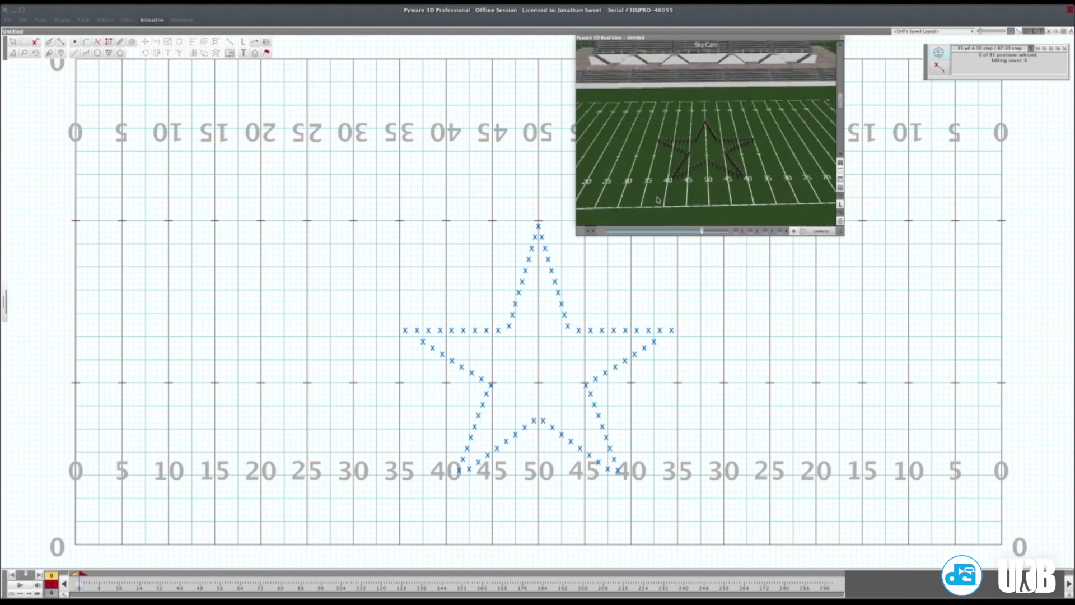
pyautogui.scroll(-2, 659, 200)
pyautogui.scroll(-3, 658, 200)
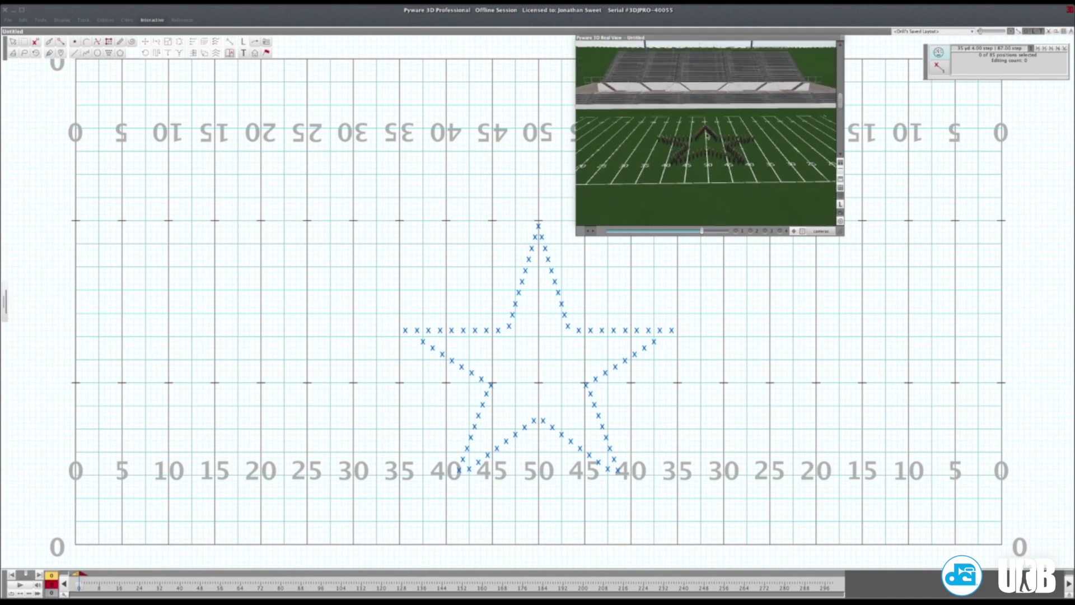
pyautogui.scroll(-3, 700, 167)
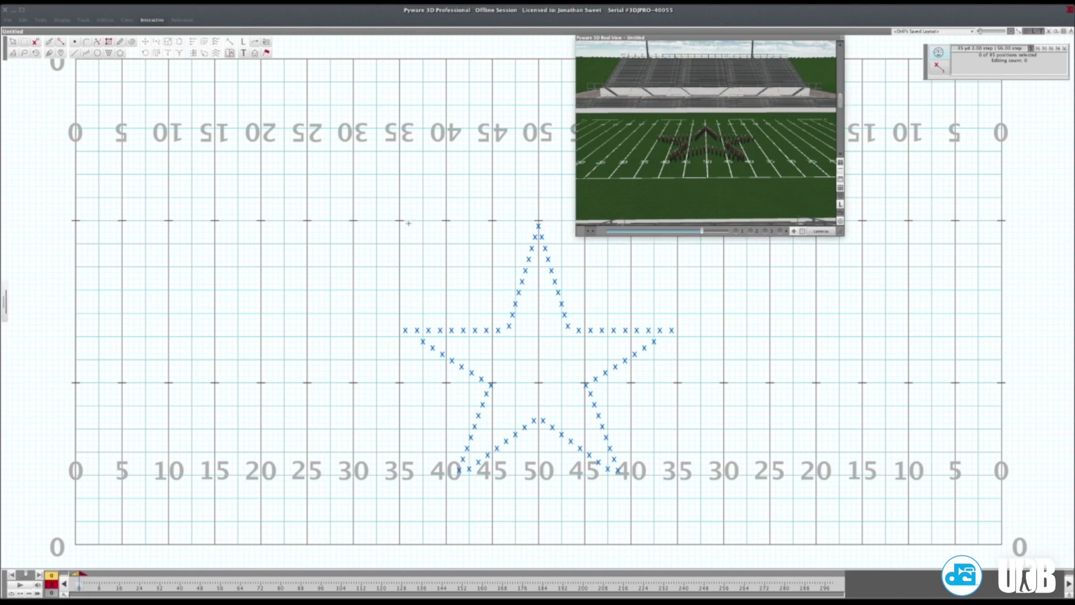
pyautogui.moveTo(409, 223); pyautogui.dragTo(699, 459)
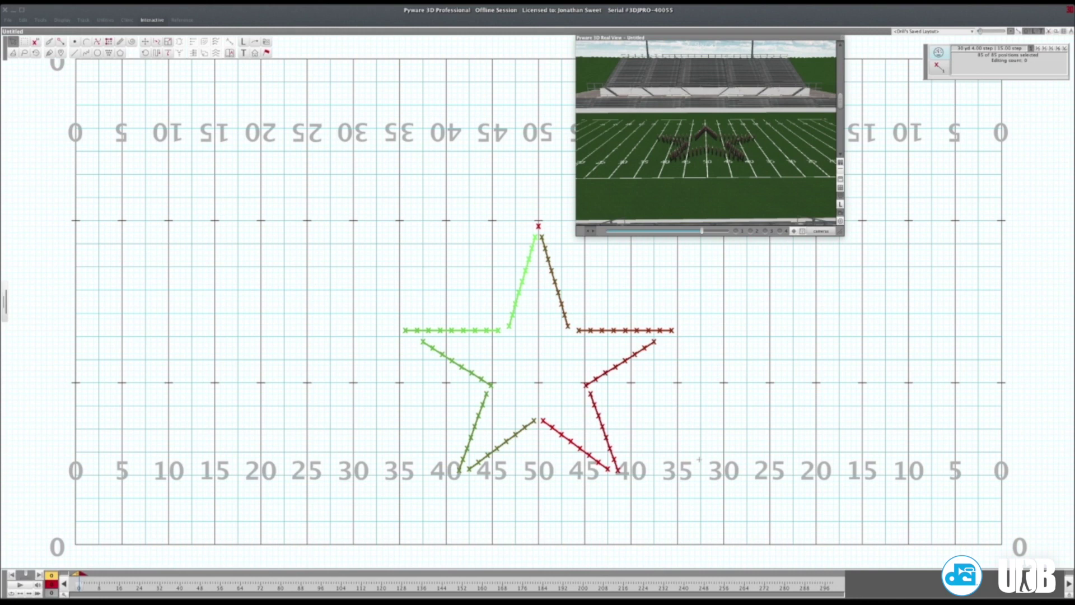
# Step: Stretch the 85-position star upward in two drags with the Stretch tool and accept the taller shape
pyautogui.click(168, 42)
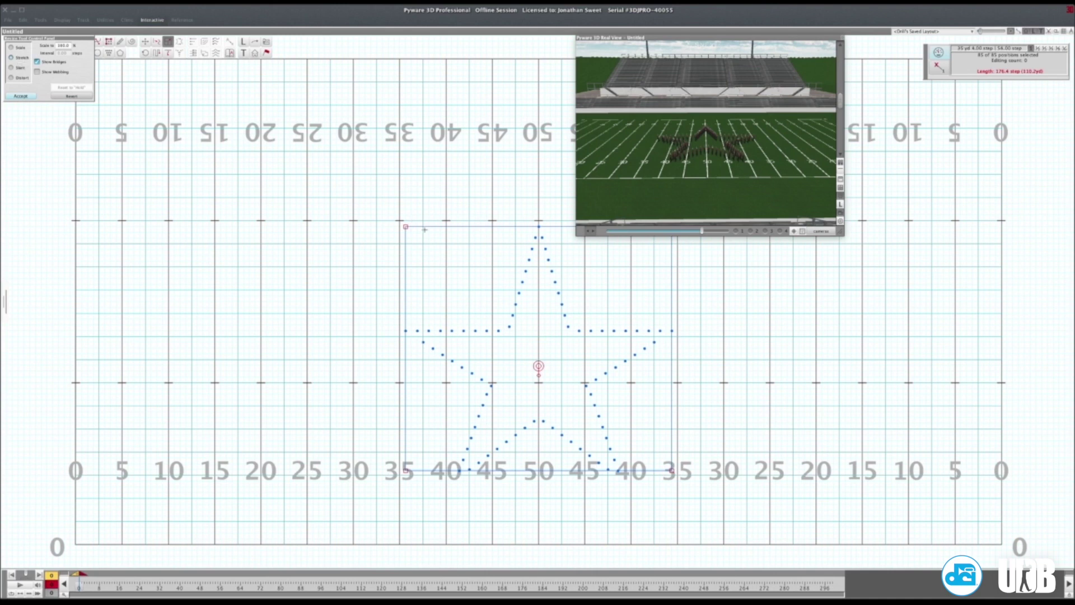
pyautogui.moveTo(405, 227); pyautogui.dragTo(405, 174)
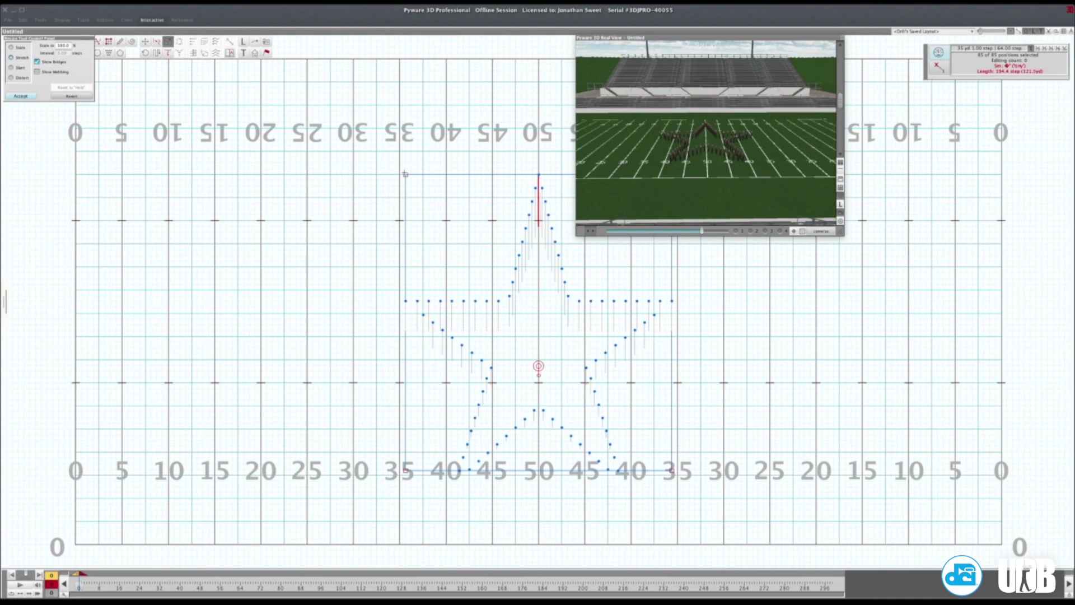
pyautogui.moveTo(405, 174); pyautogui.dragTo(405, 152)
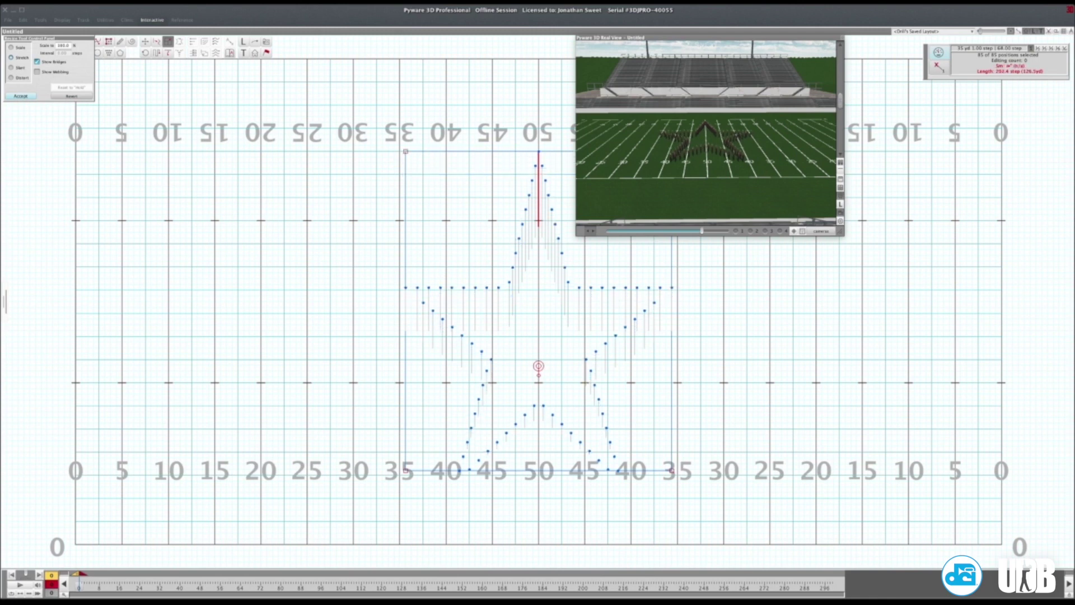
pyautogui.press('Return')
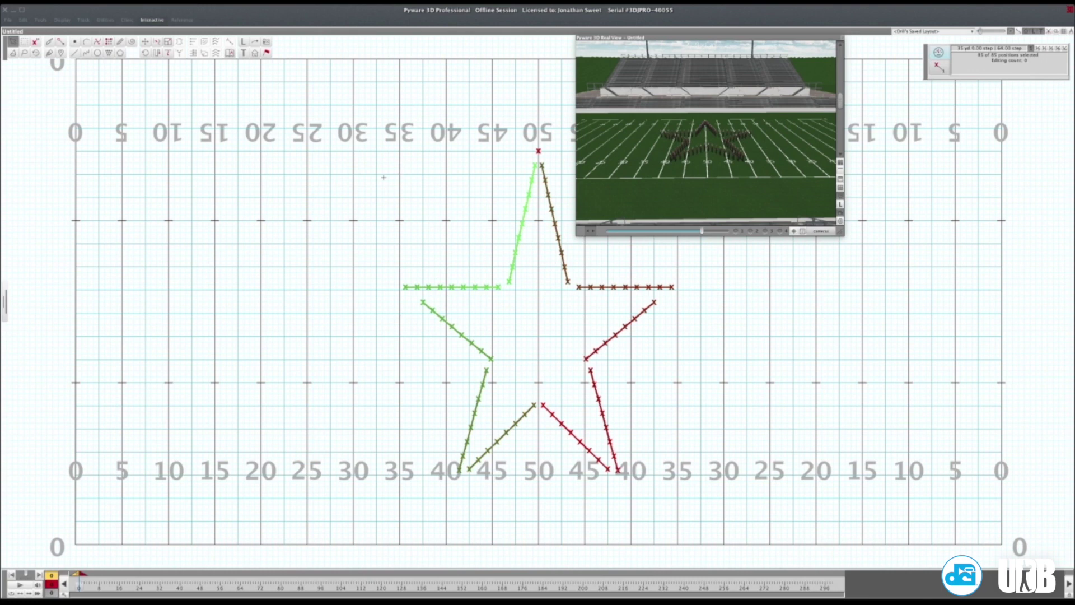